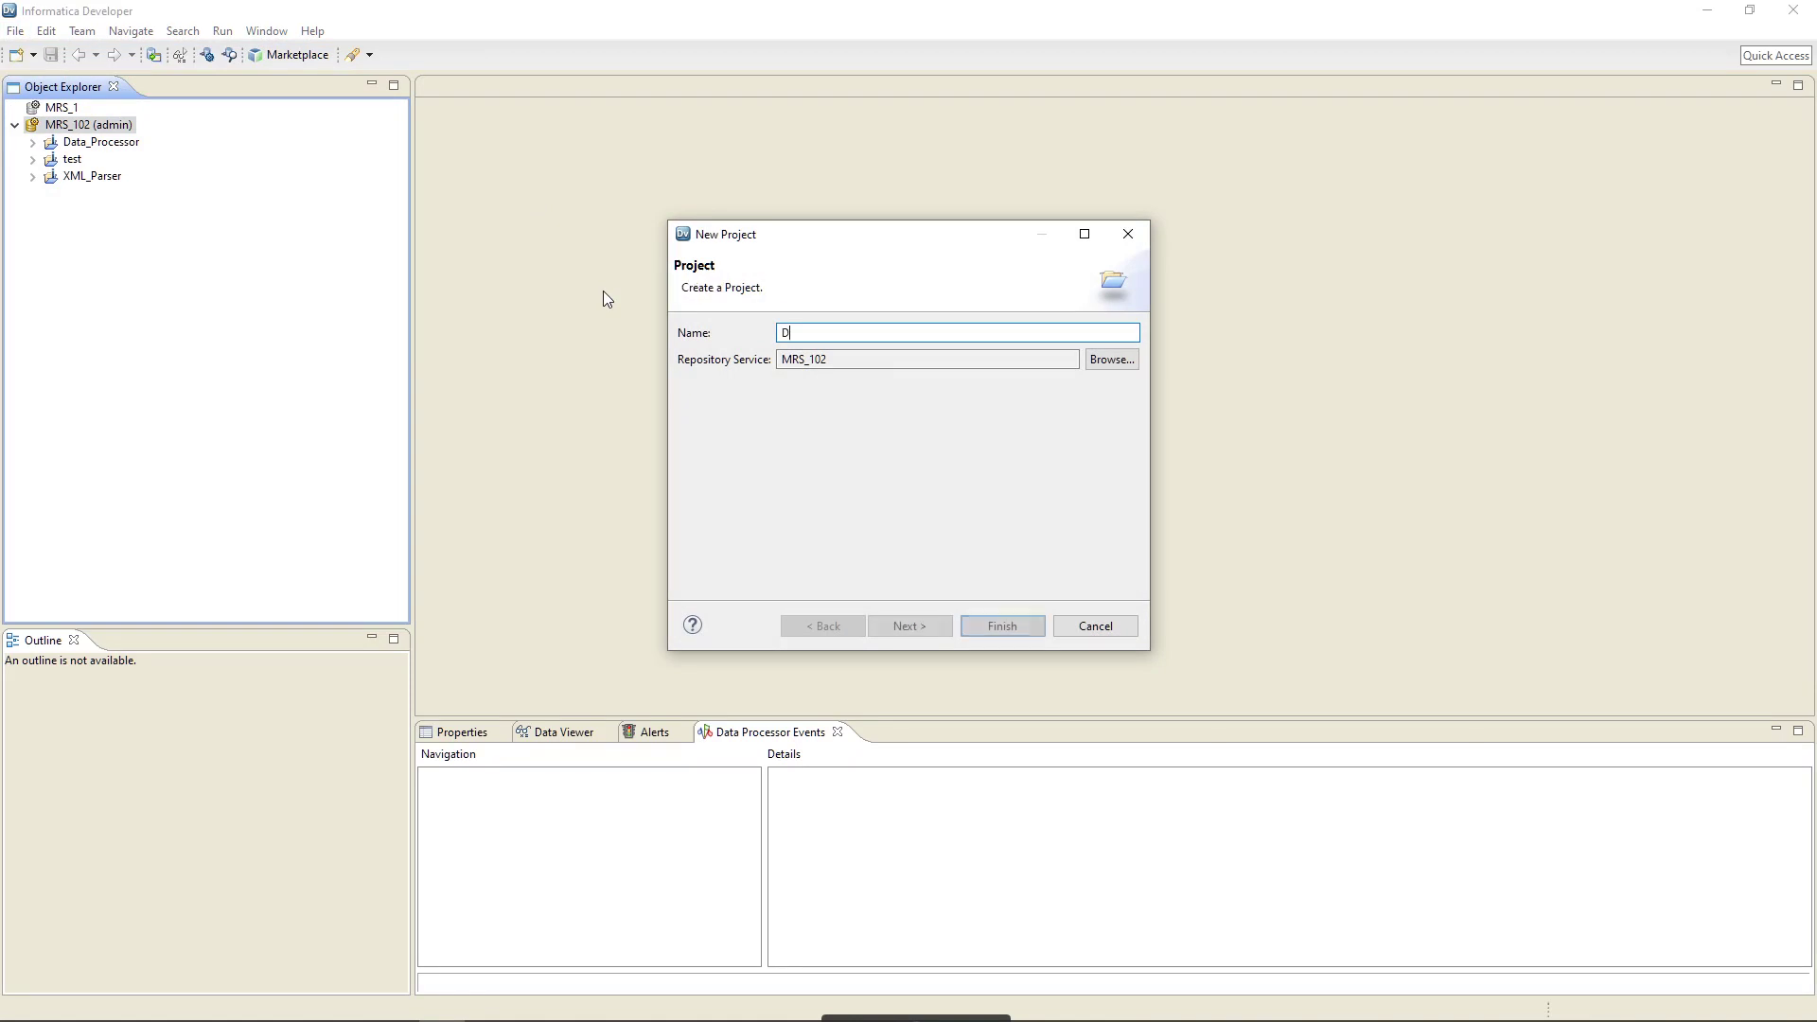
Create a project named Demo in the MRS_102 repository, keeping the default administrator permissions
{"action": "key", "text": "BackSpace"}
{"action": "key", "text": "BackSpace"}
{"action": "key", "text": "BackSpace"}
{"action": "type", "text": "emo"}
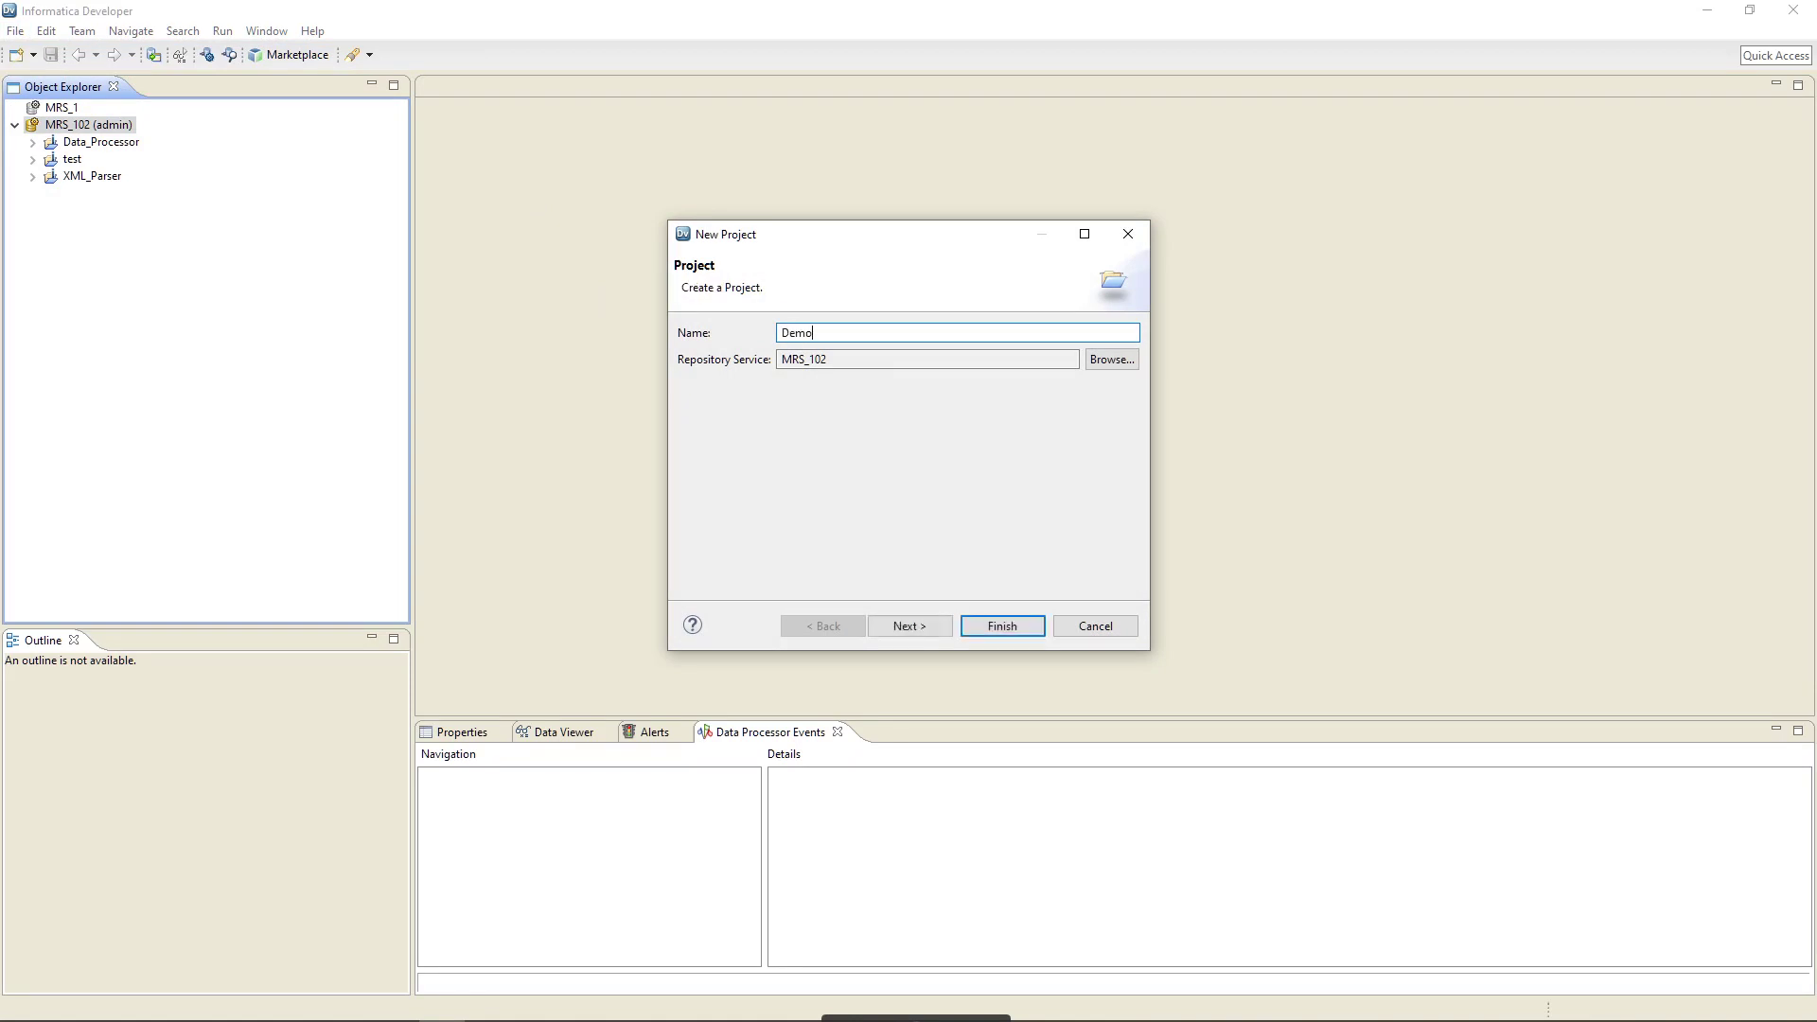
{"action": "left_click", "coordinate": [906, 625]}
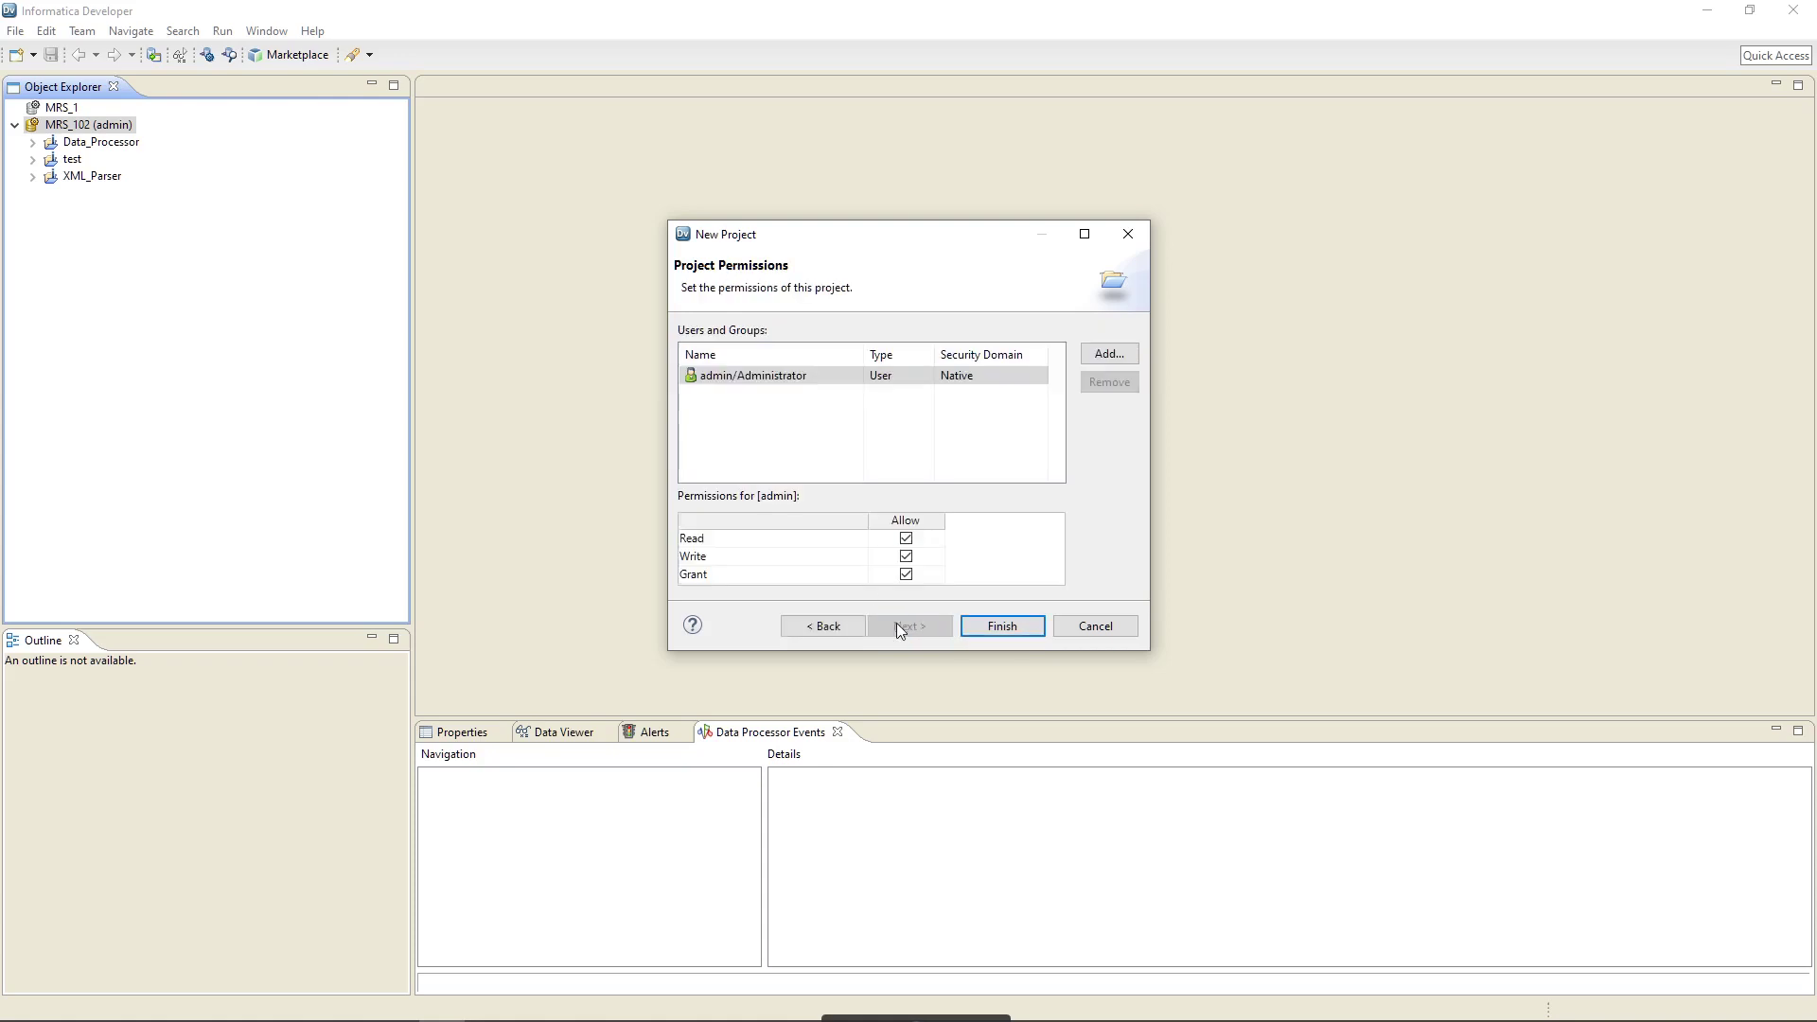
{"action": "left_click", "coordinate": [989, 625]}
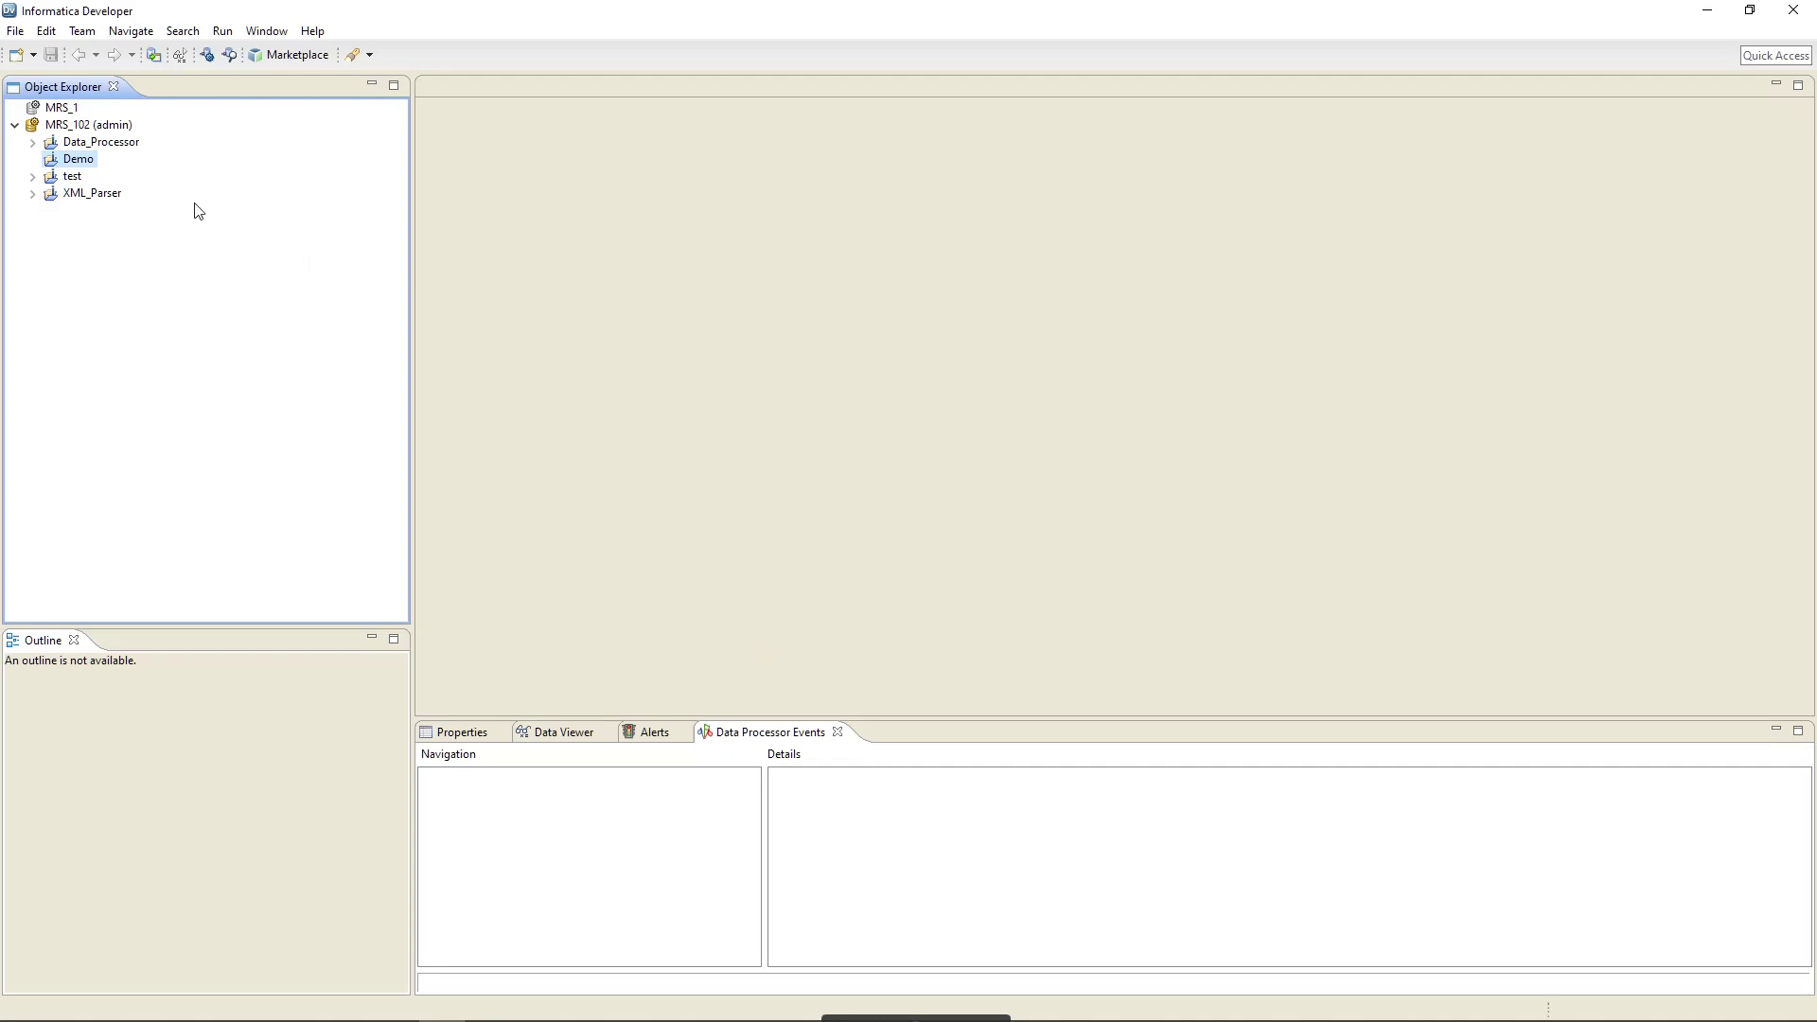
Create a blank Data Processor transformation named Demo in the Demo project
{"action": "left_click", "coordinate": [16, 34]}
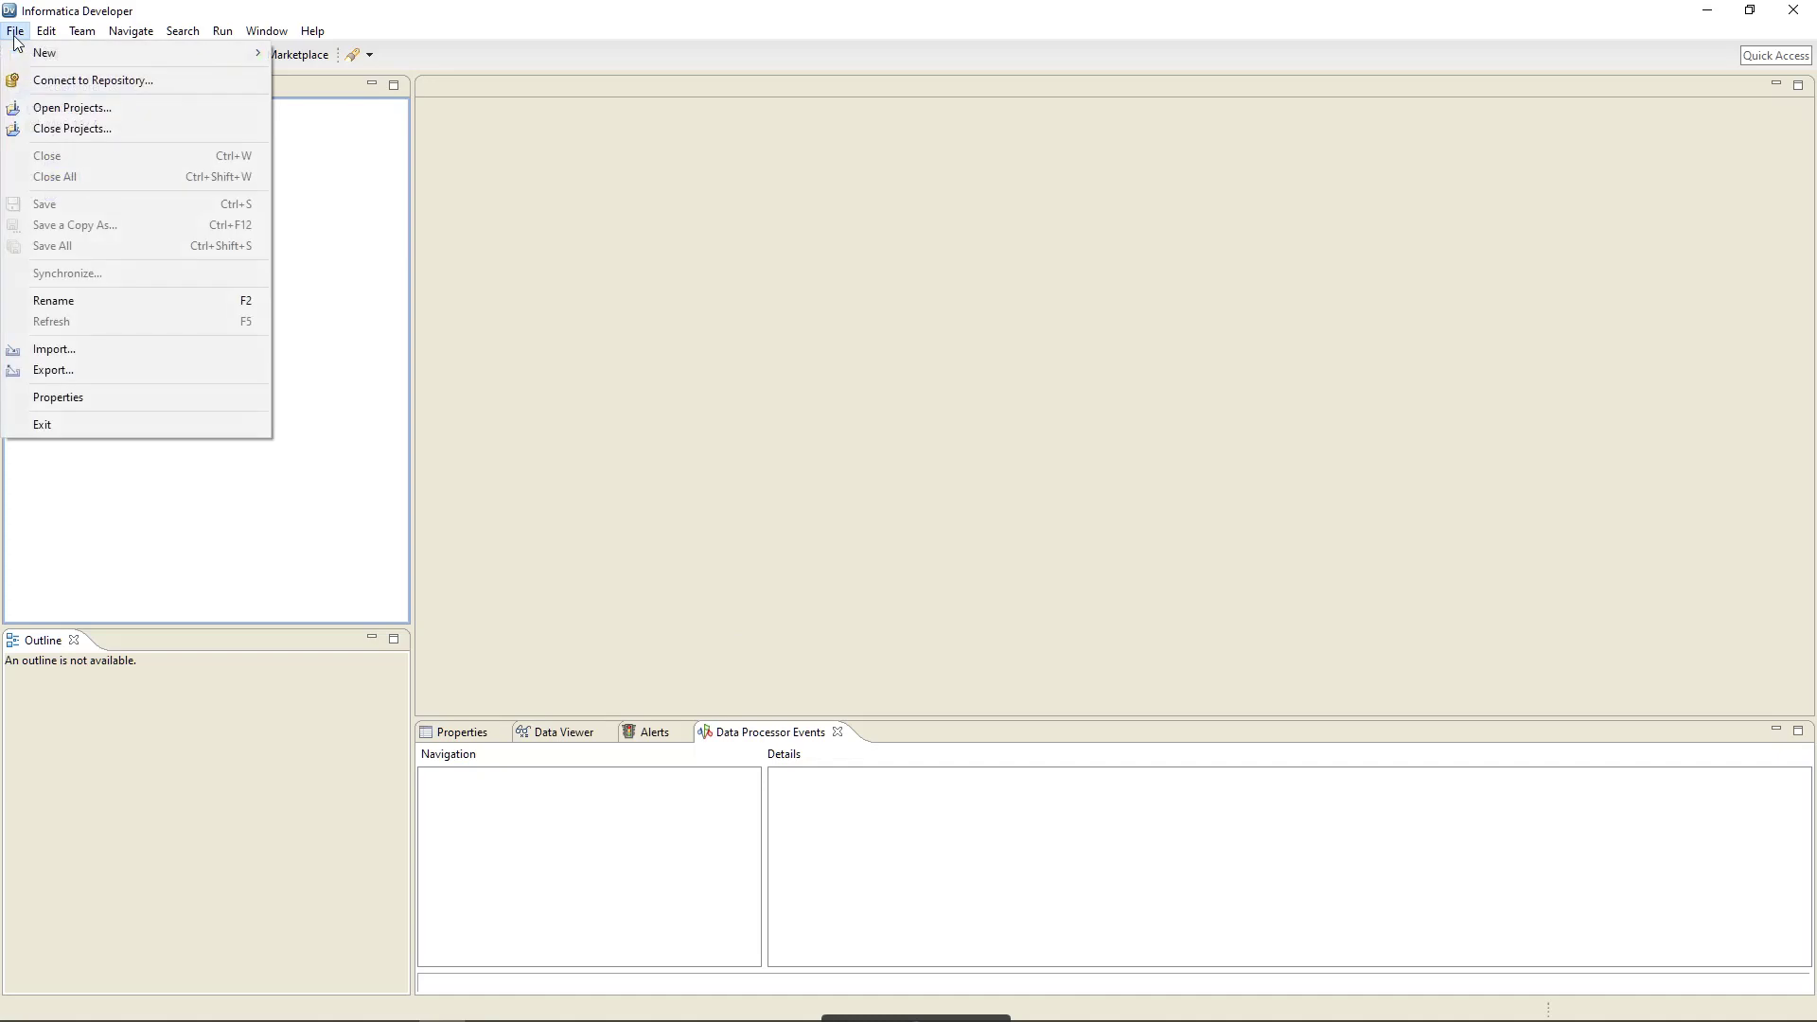
{"action": "left_click", "coordinate": [166, 497]}
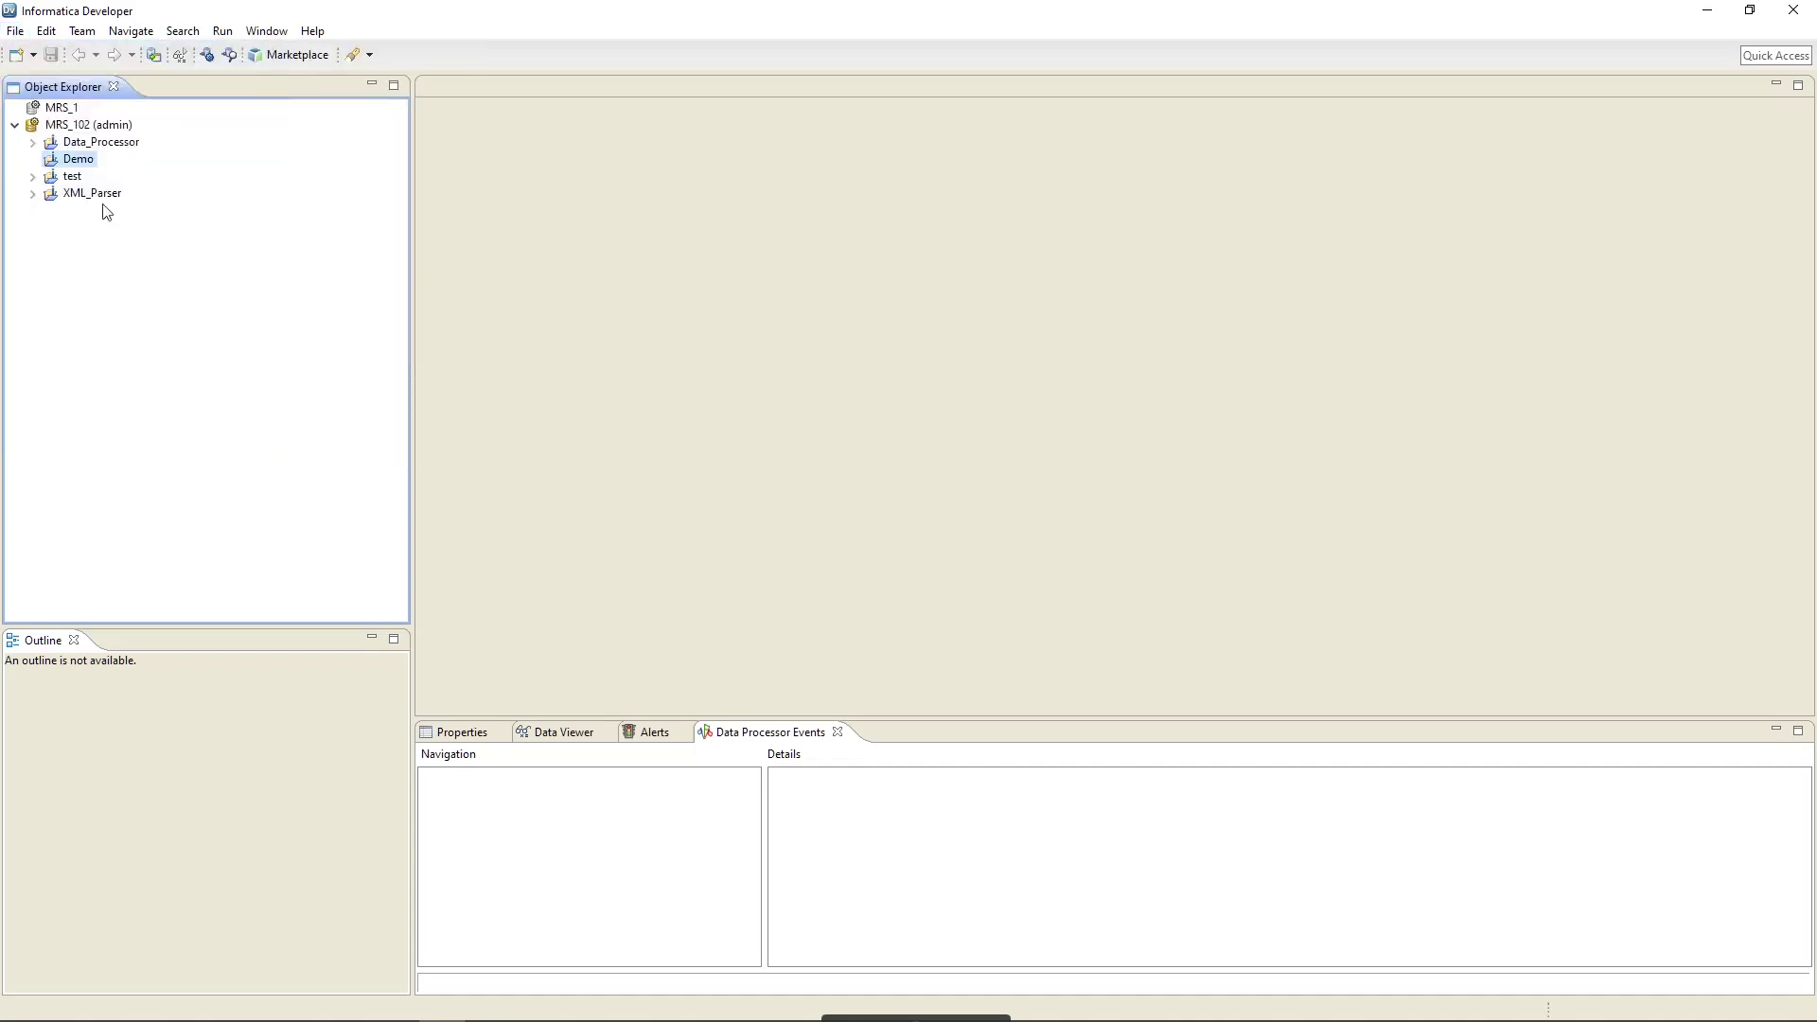
{"action": "right_click", "coordinate": [77, 163]}
{"action": "mouse_move", "coordinate": [92, 171]}
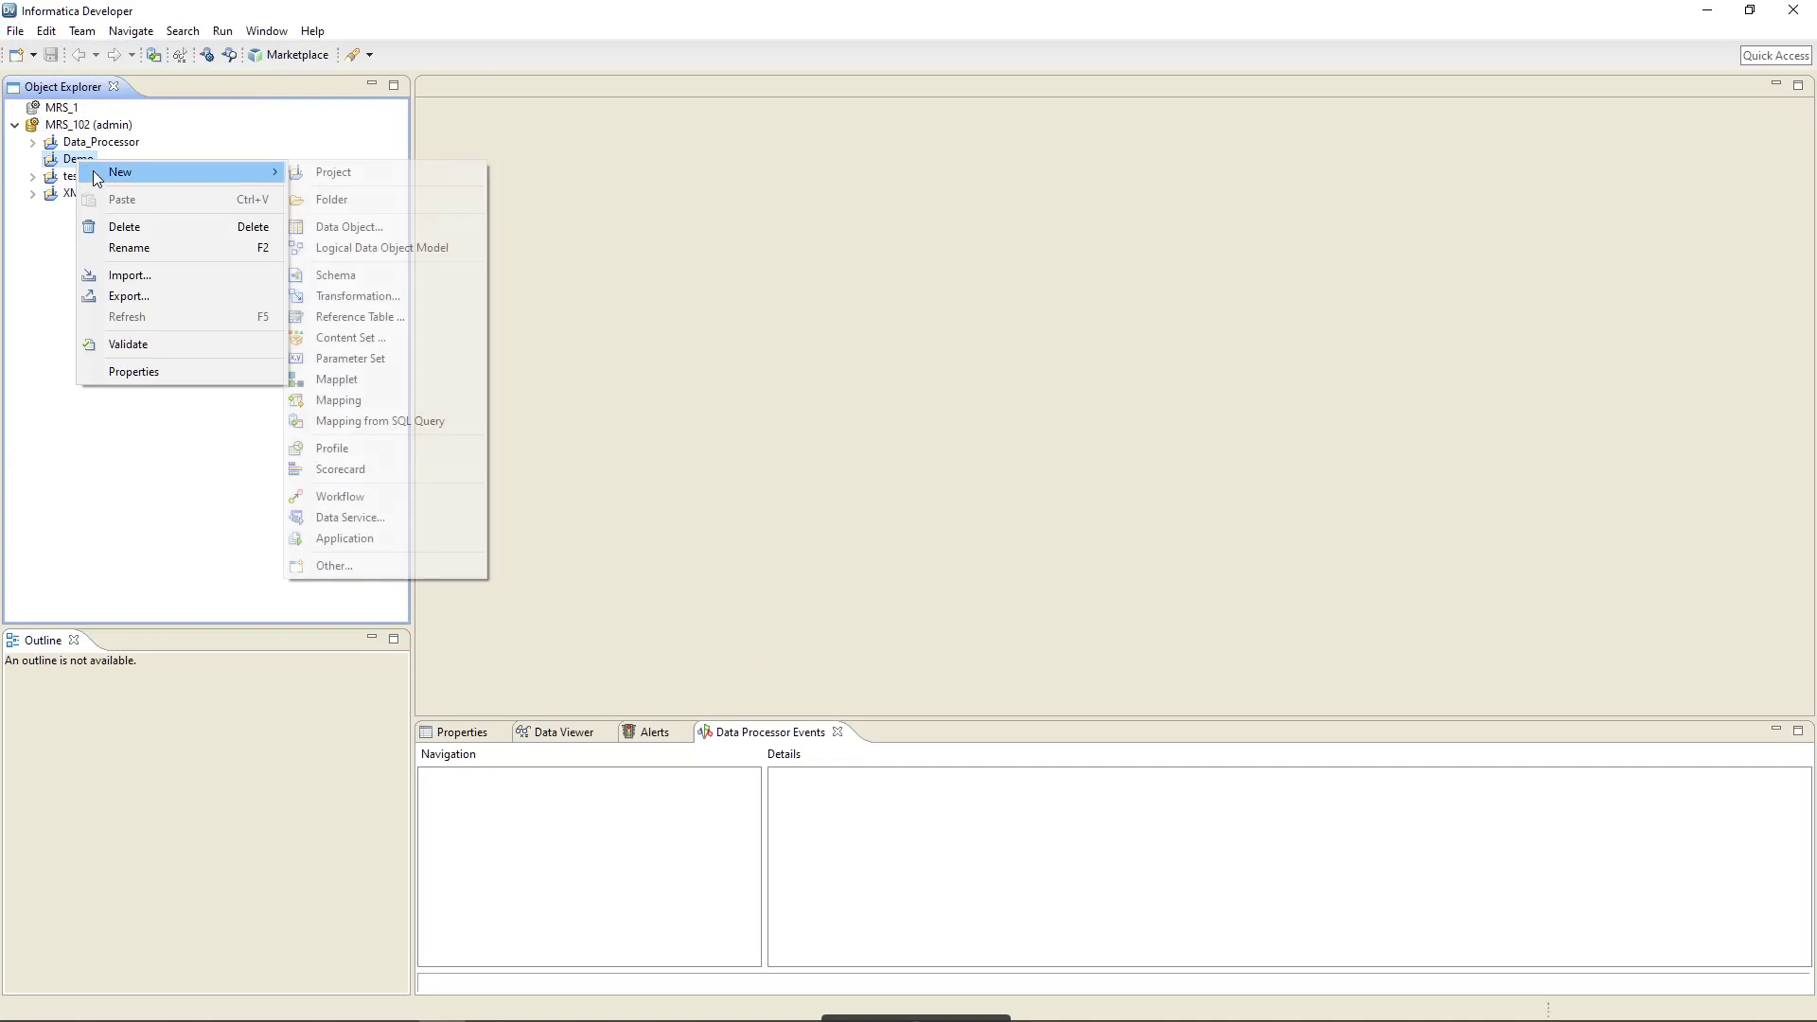
{"action": "left_click", "coordinate": [355, 309]}
{"action": "type", "text": "da"}
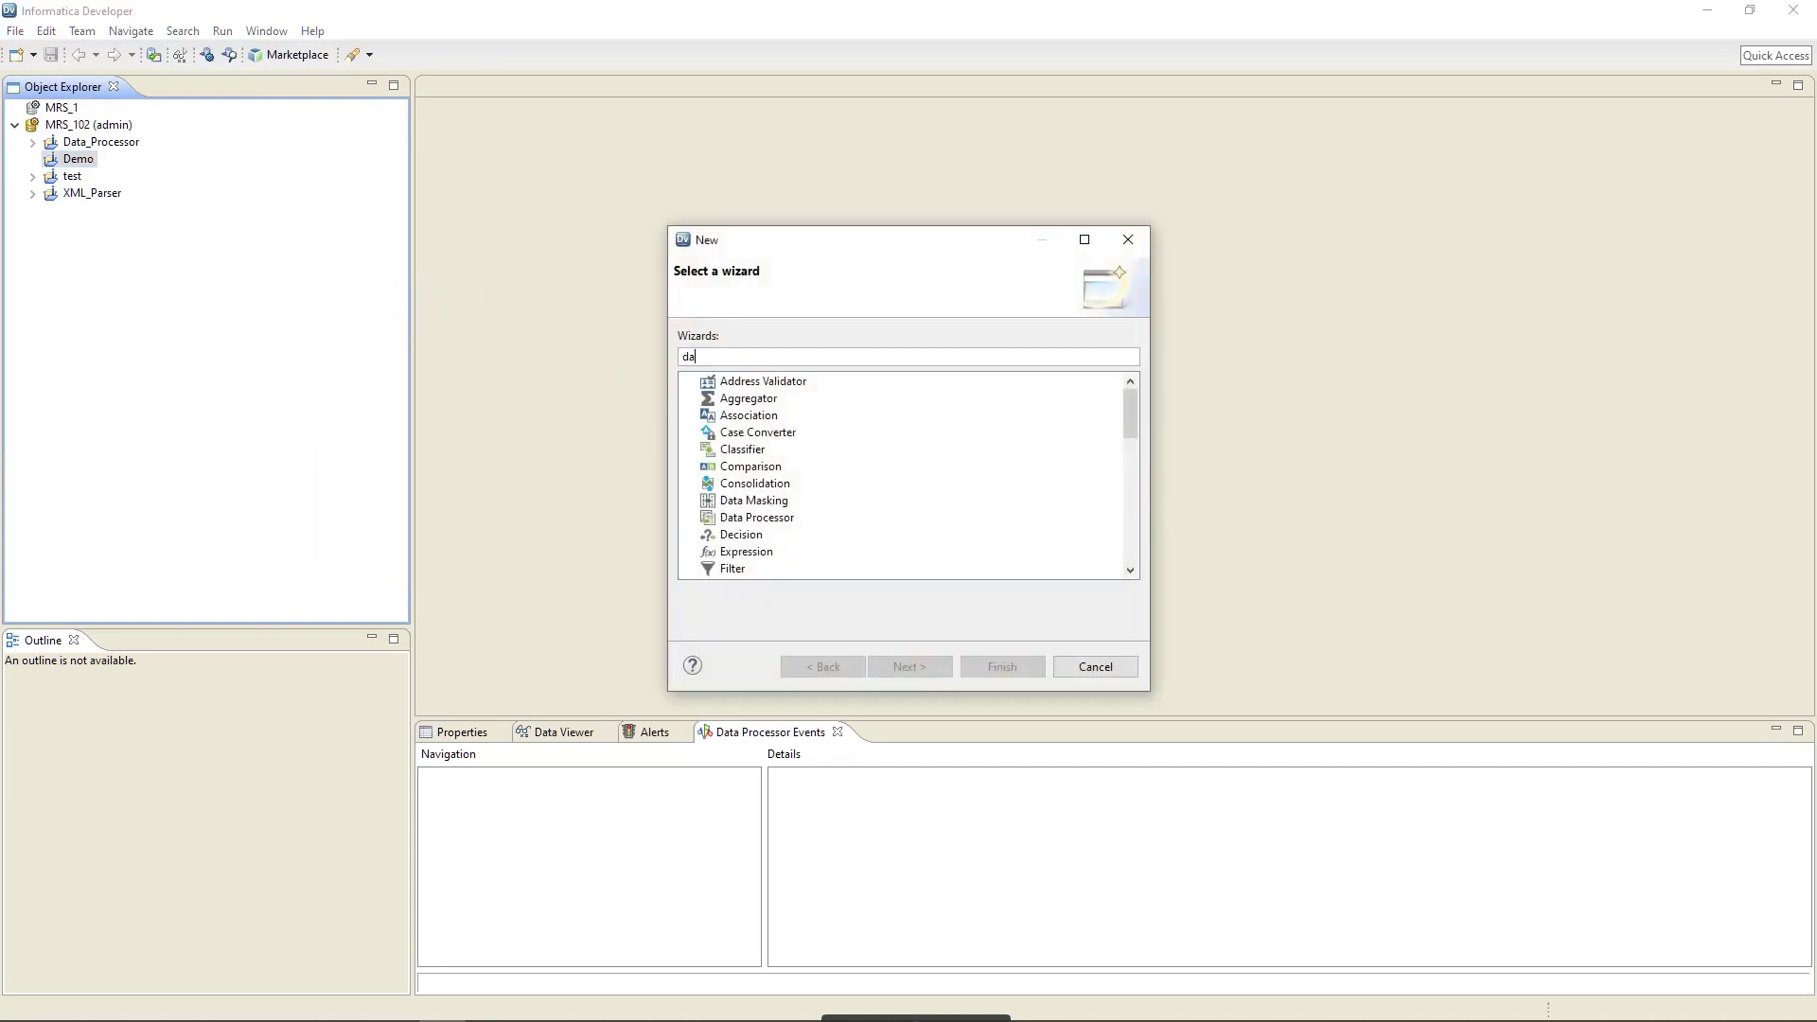
{"action": "type", "text": "ta"}
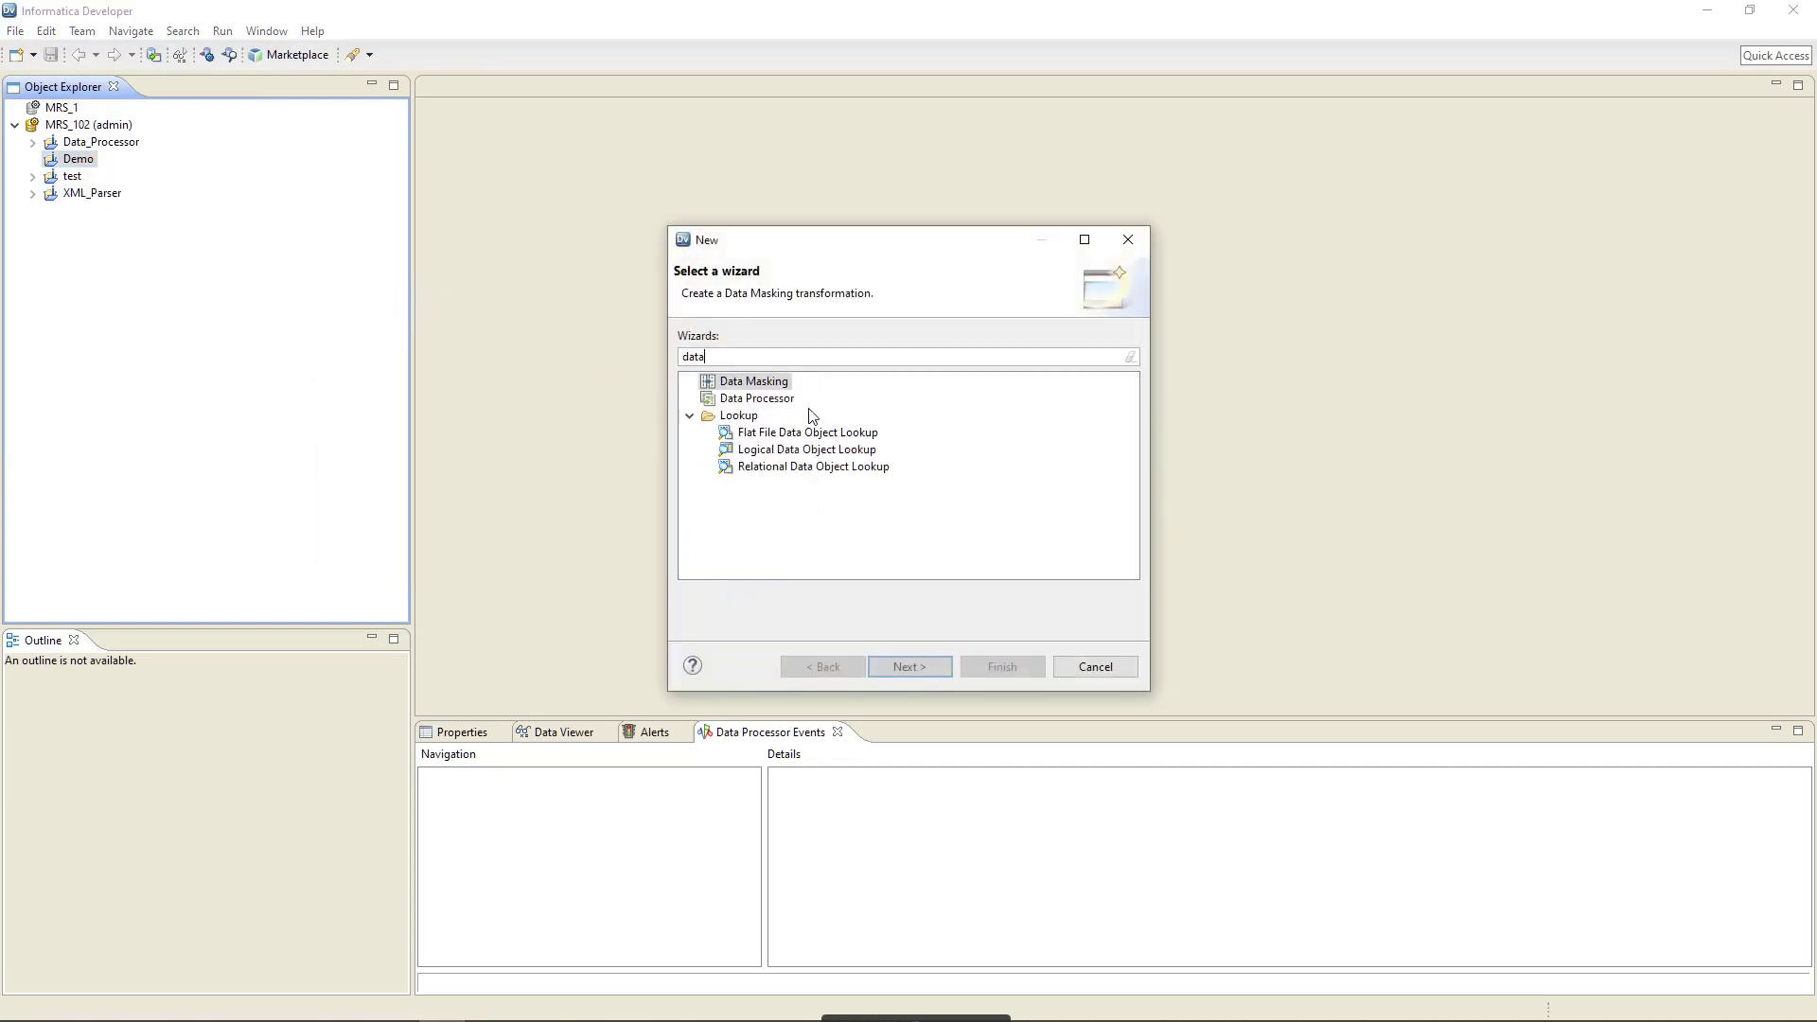
{"action": "left_click", "coordinate": [762, 398]}
{"action": "left_click", "coordinate": [910, 666]}
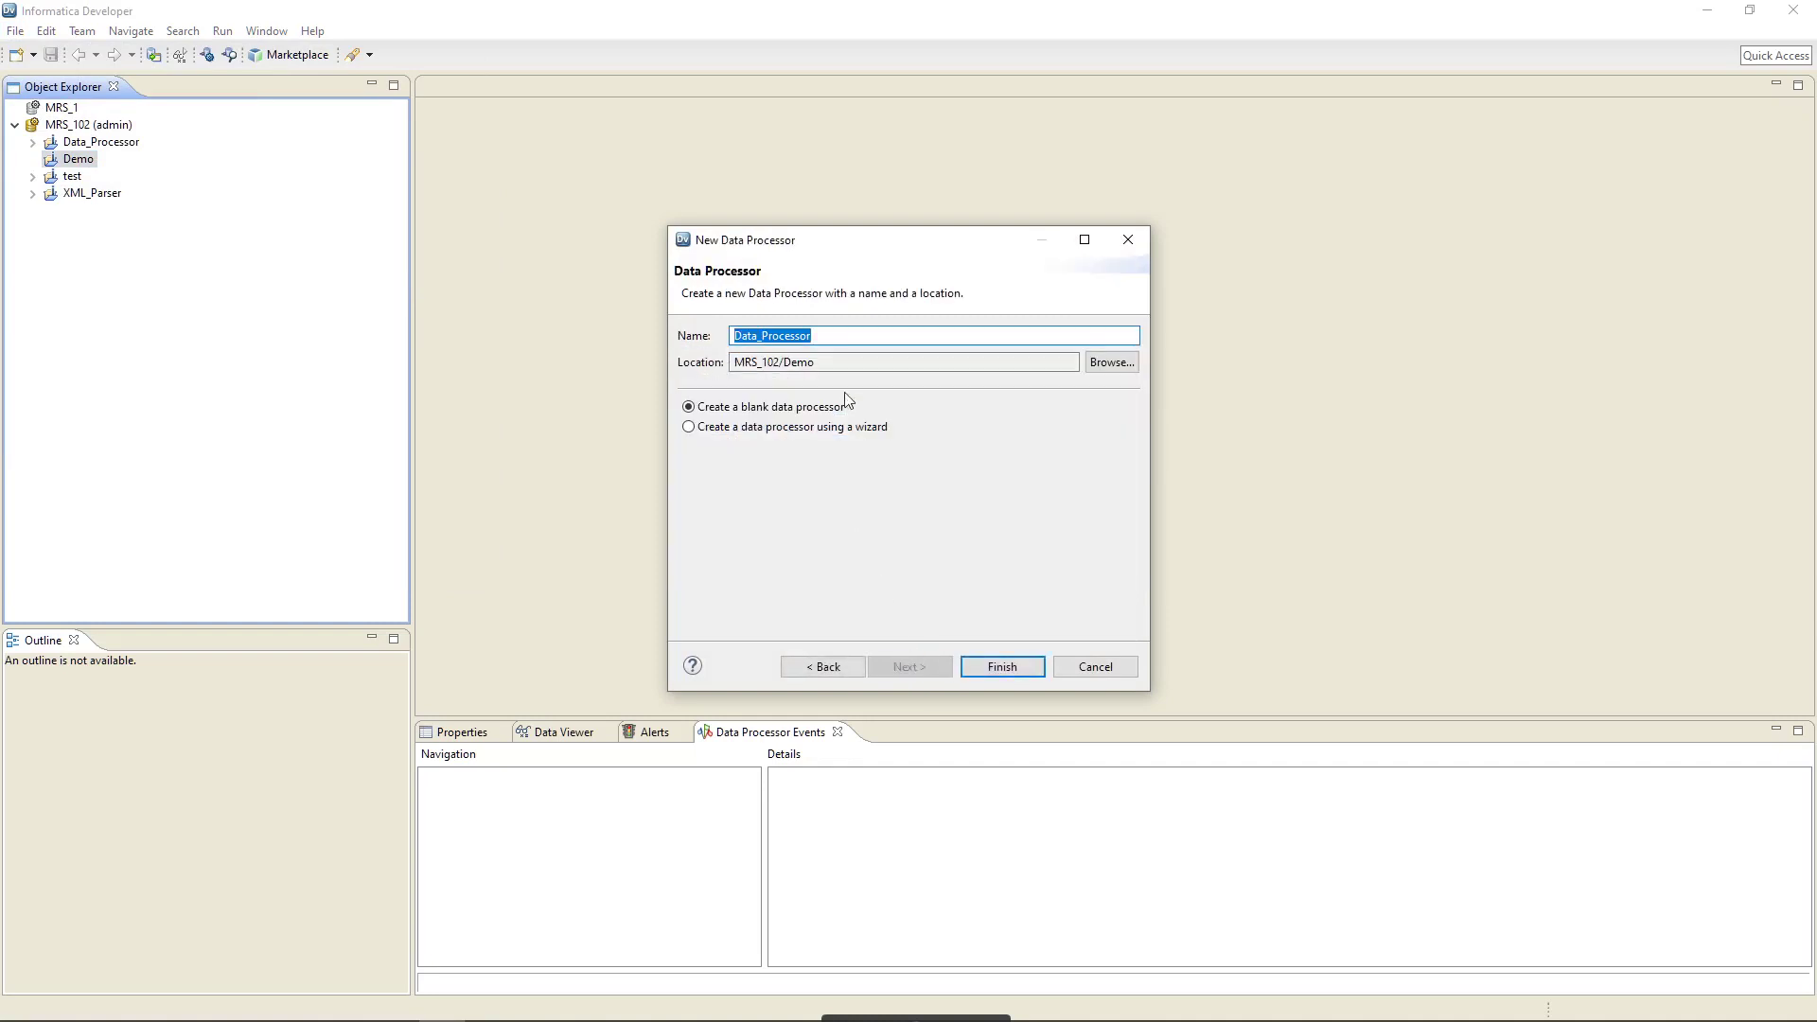
{"action": "type", "text": "Demo"}
{"action": "left_click", "coordinate": [993, 674]}
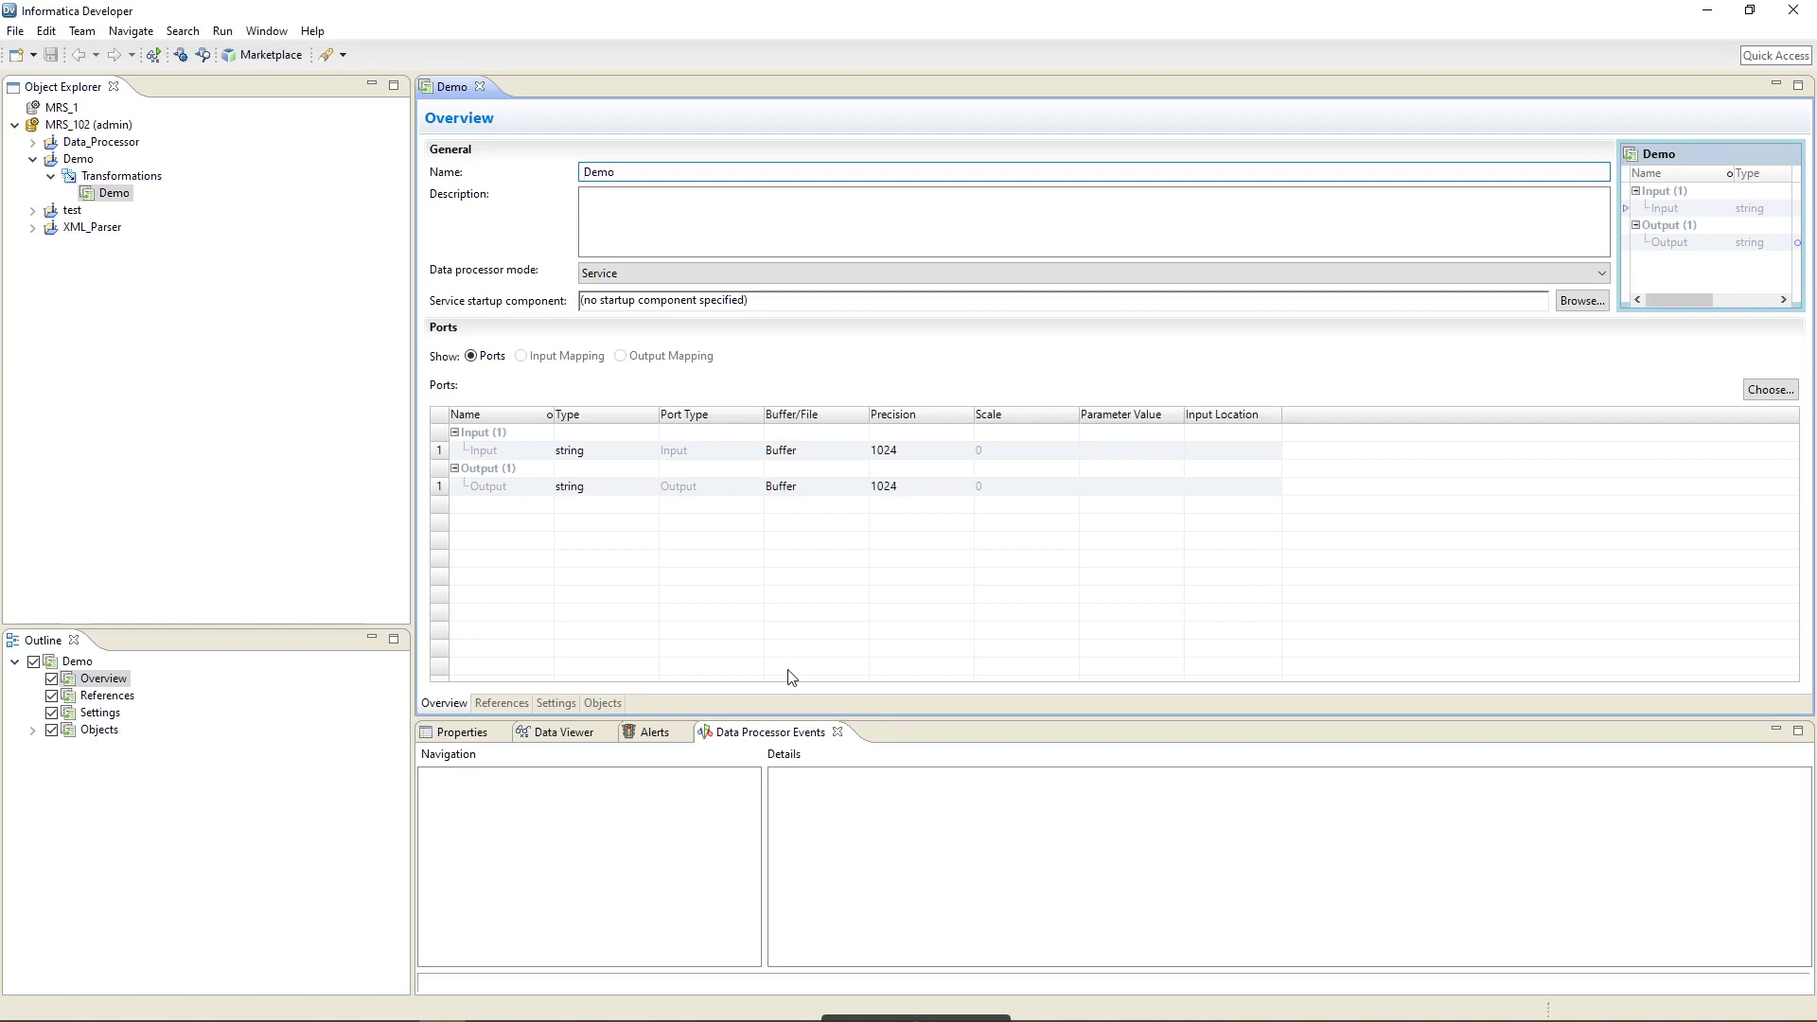
Start a new Script object named Demo_script in the Demo transformation, with component type Other
{"action": "left_click", "coordinate": [603, 704]}
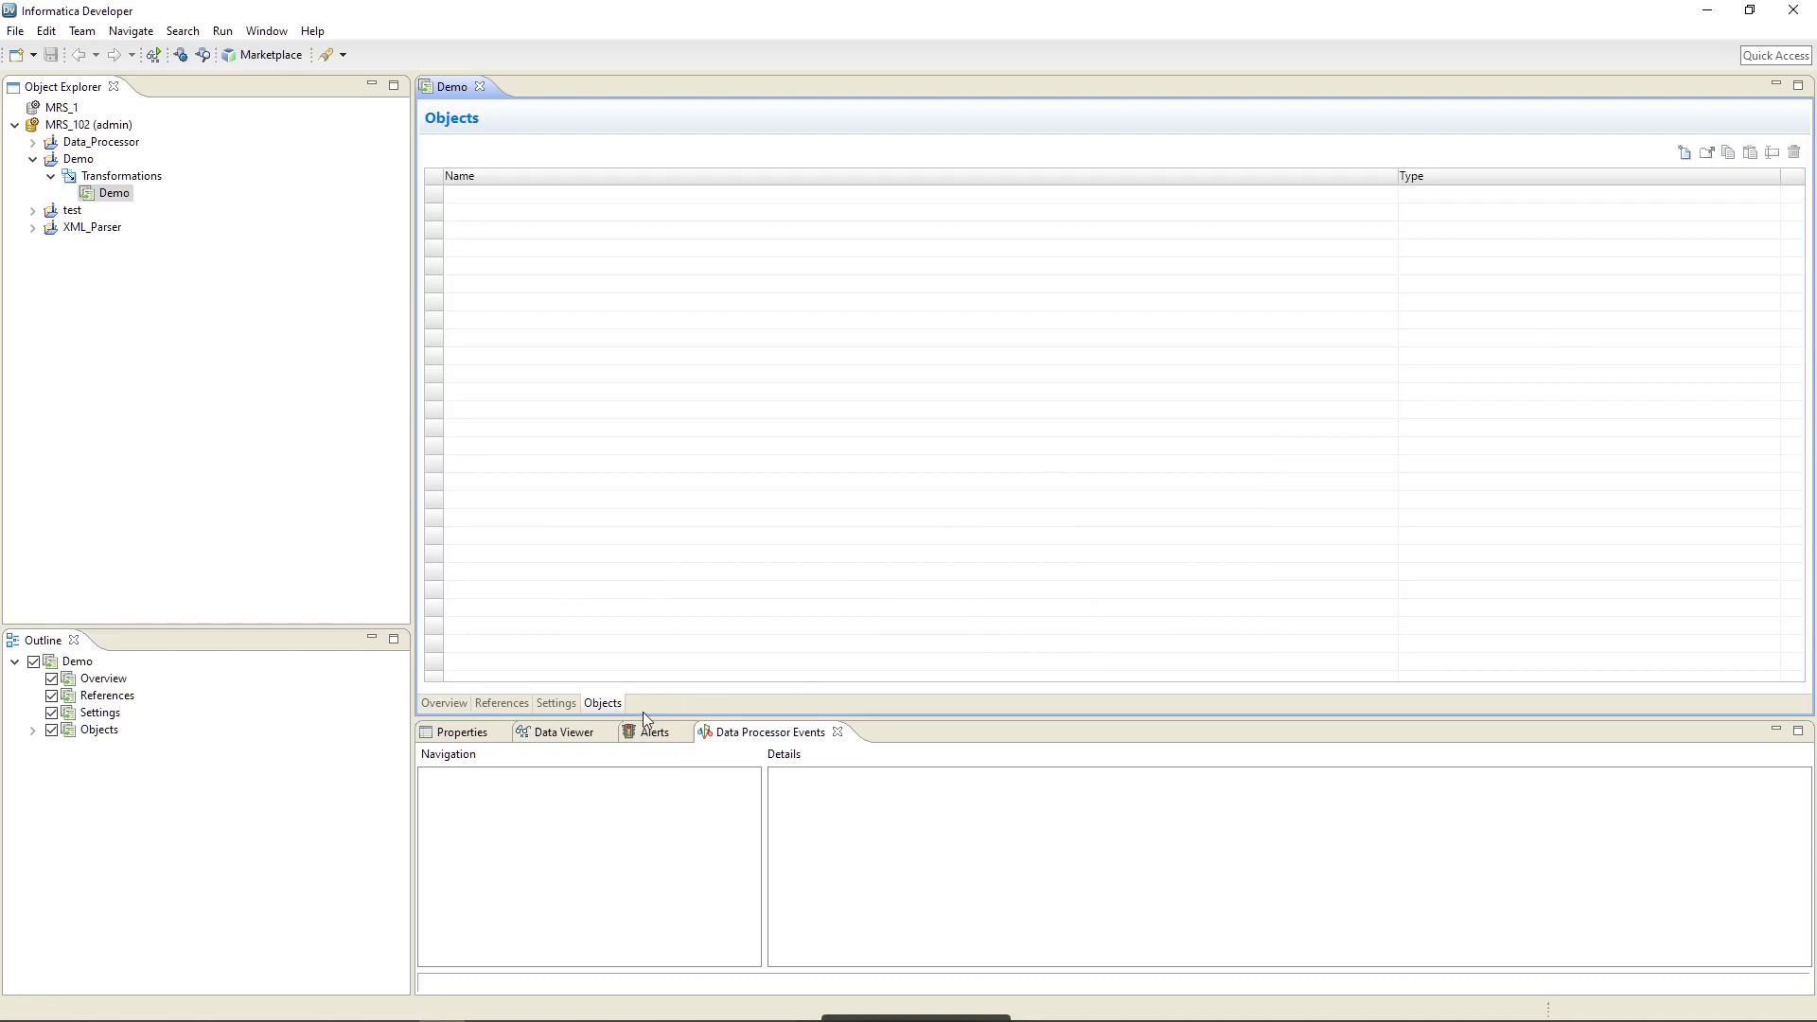
{"action": "left_click", "coordinate": [1685, 153]}
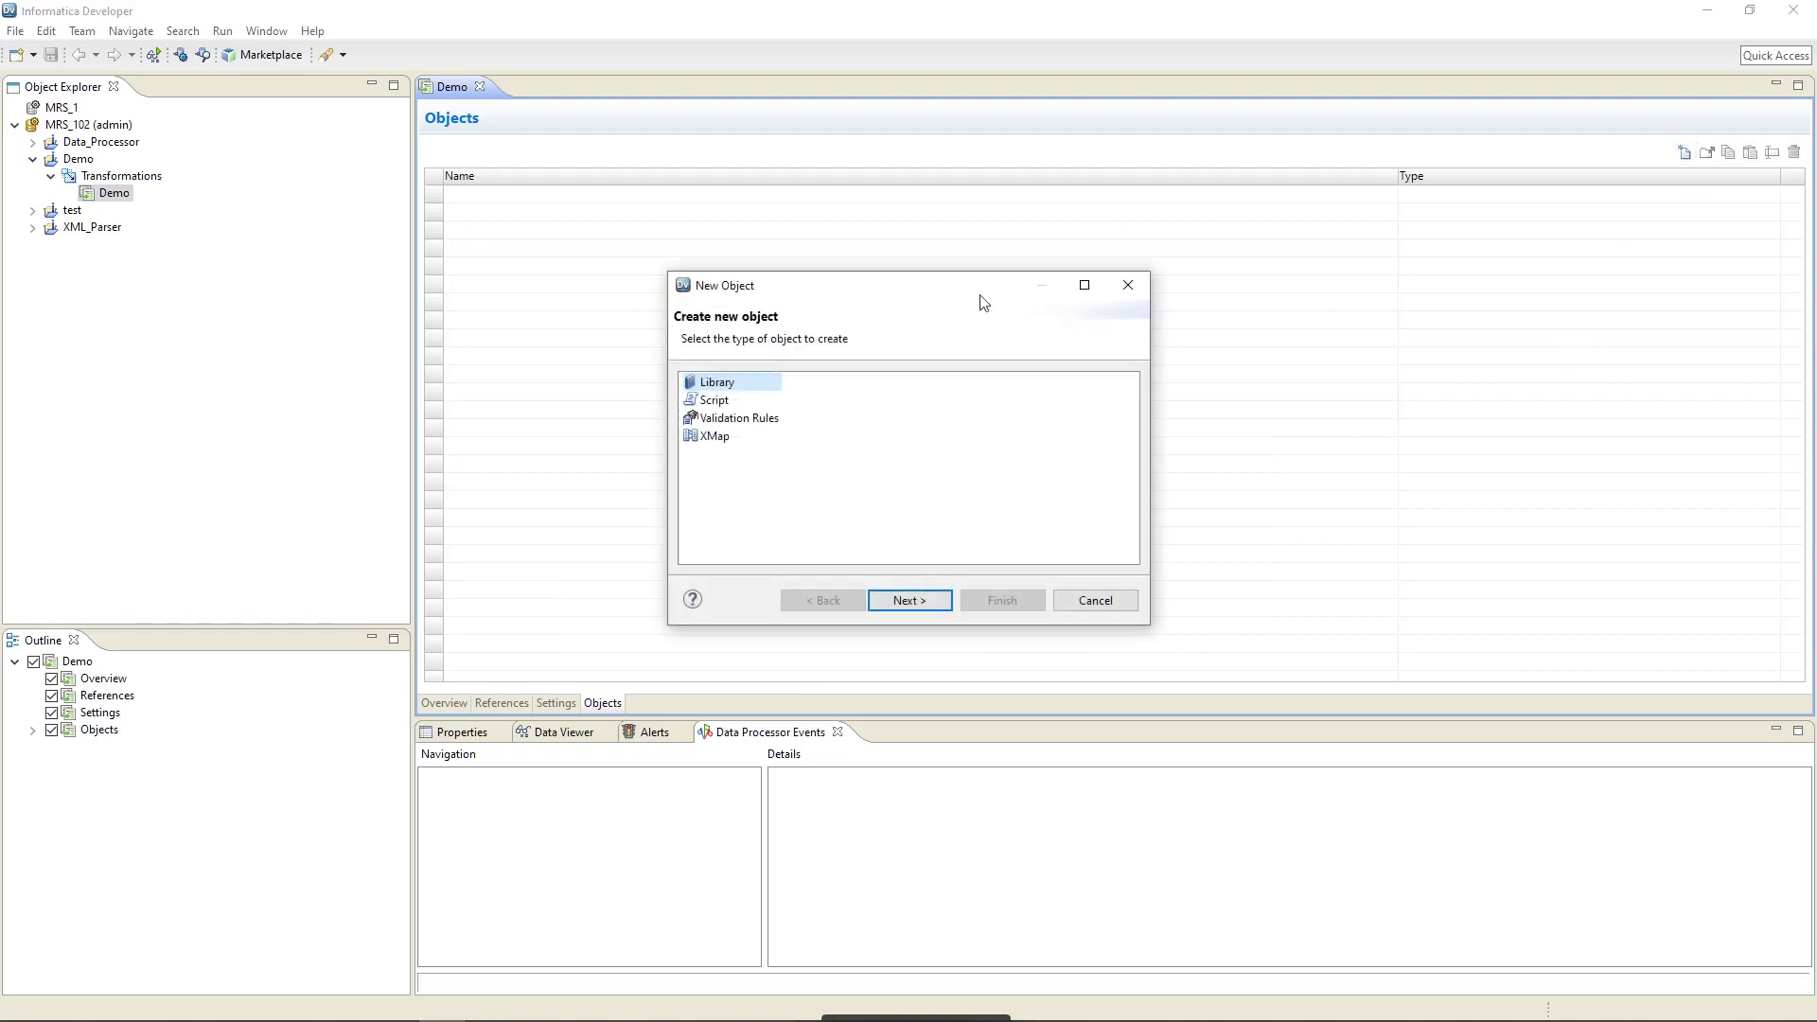
{"action": "left_click", "coordinate": [714, 401]}
{"action": "left_click", "coordinate": [905, 594]}
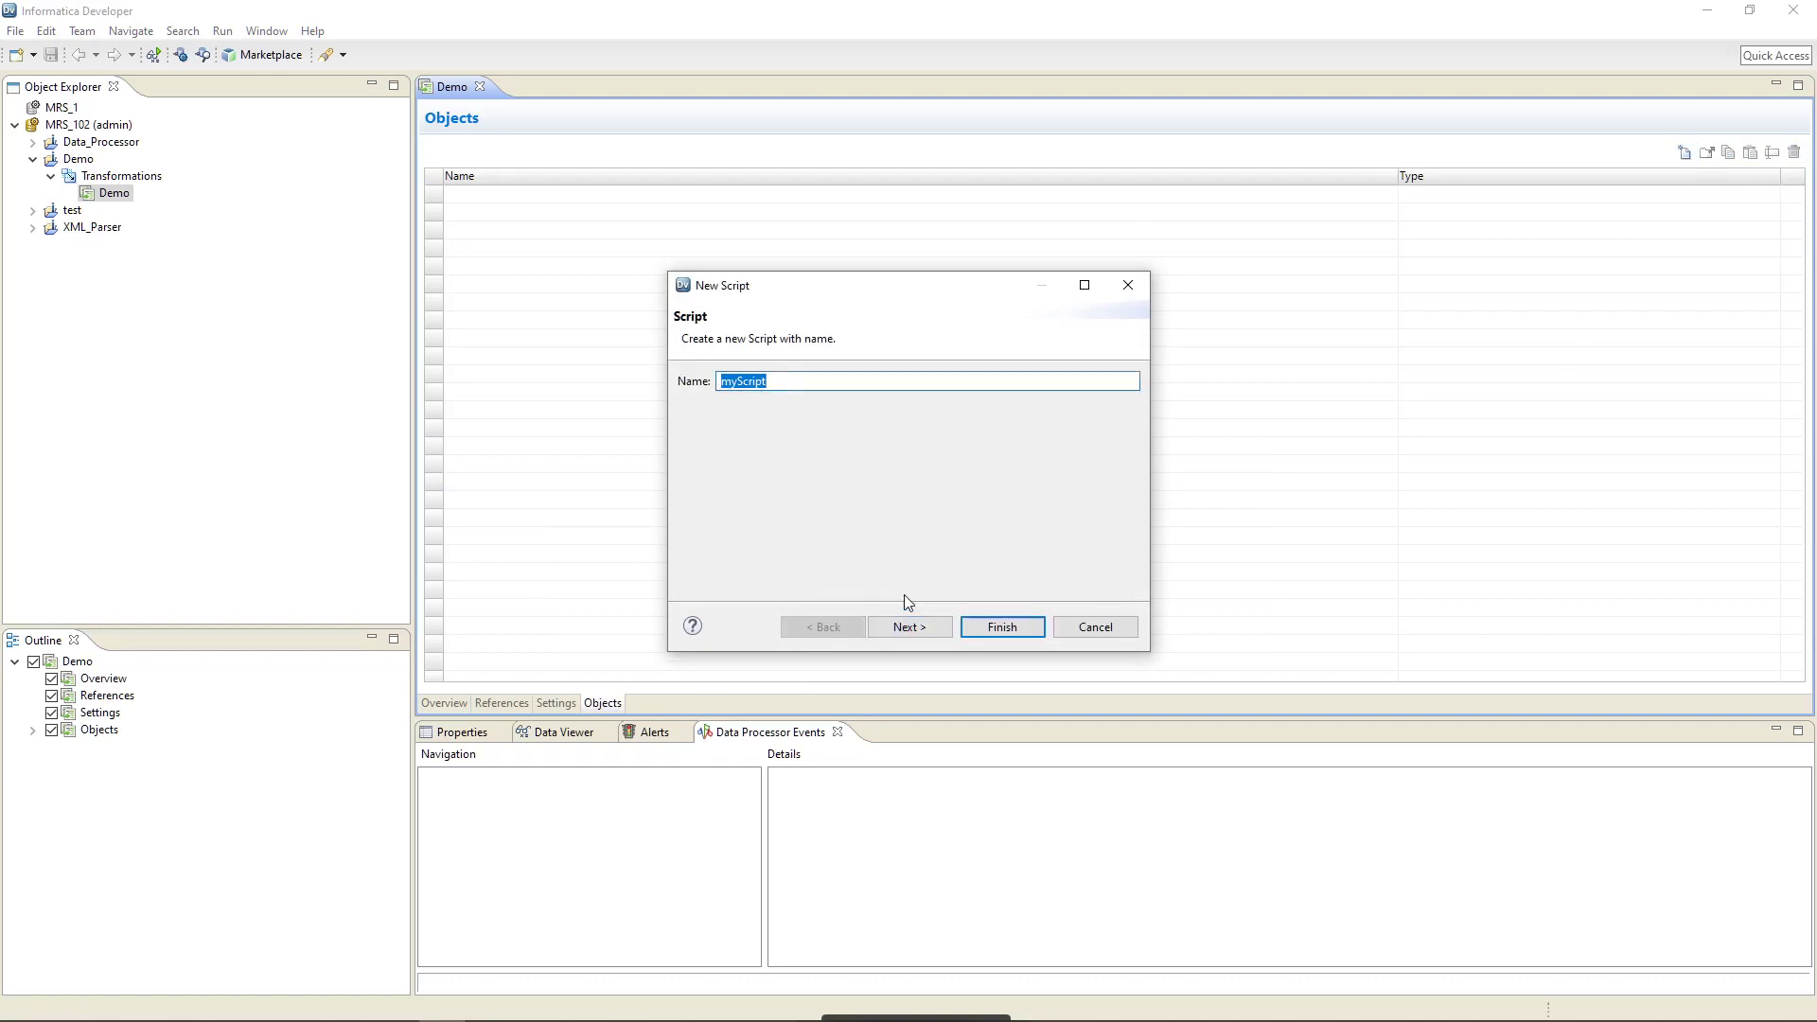
{"action": "type", "text": "Dem"}
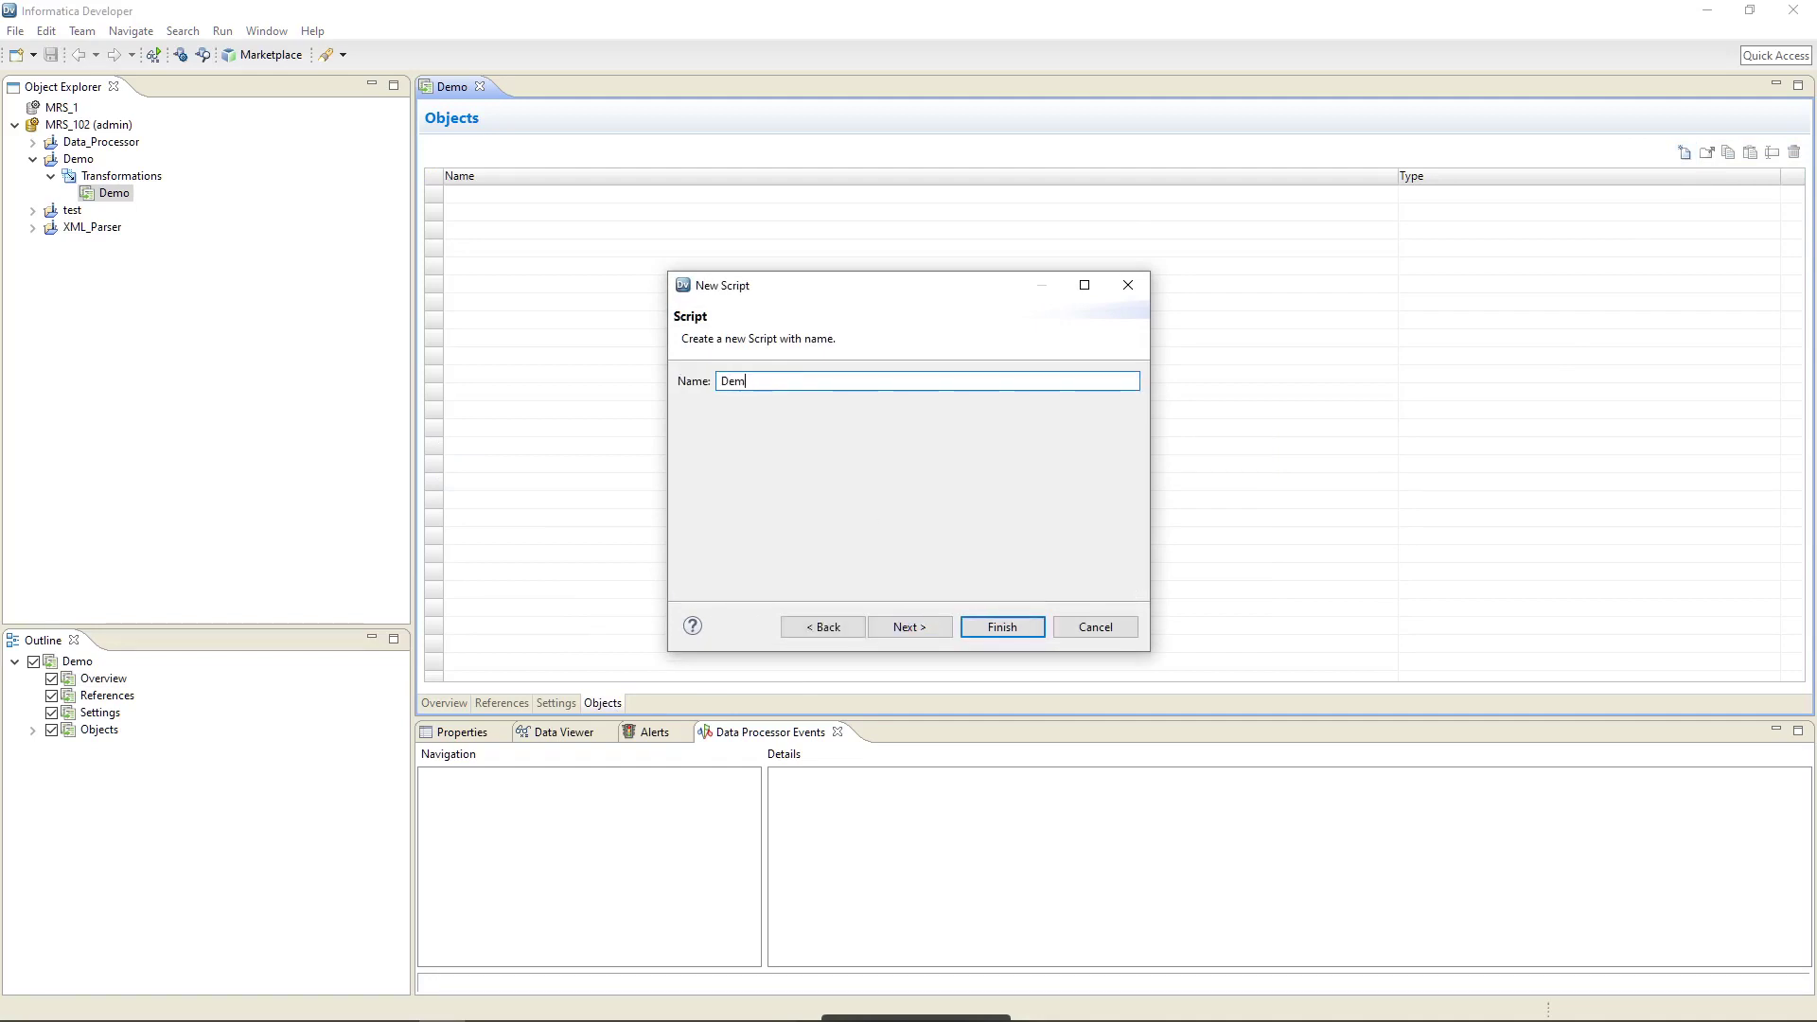
{"action": "type", "text": "o_script"}
{"action": "left_click", "coordinate": [906, 629]}
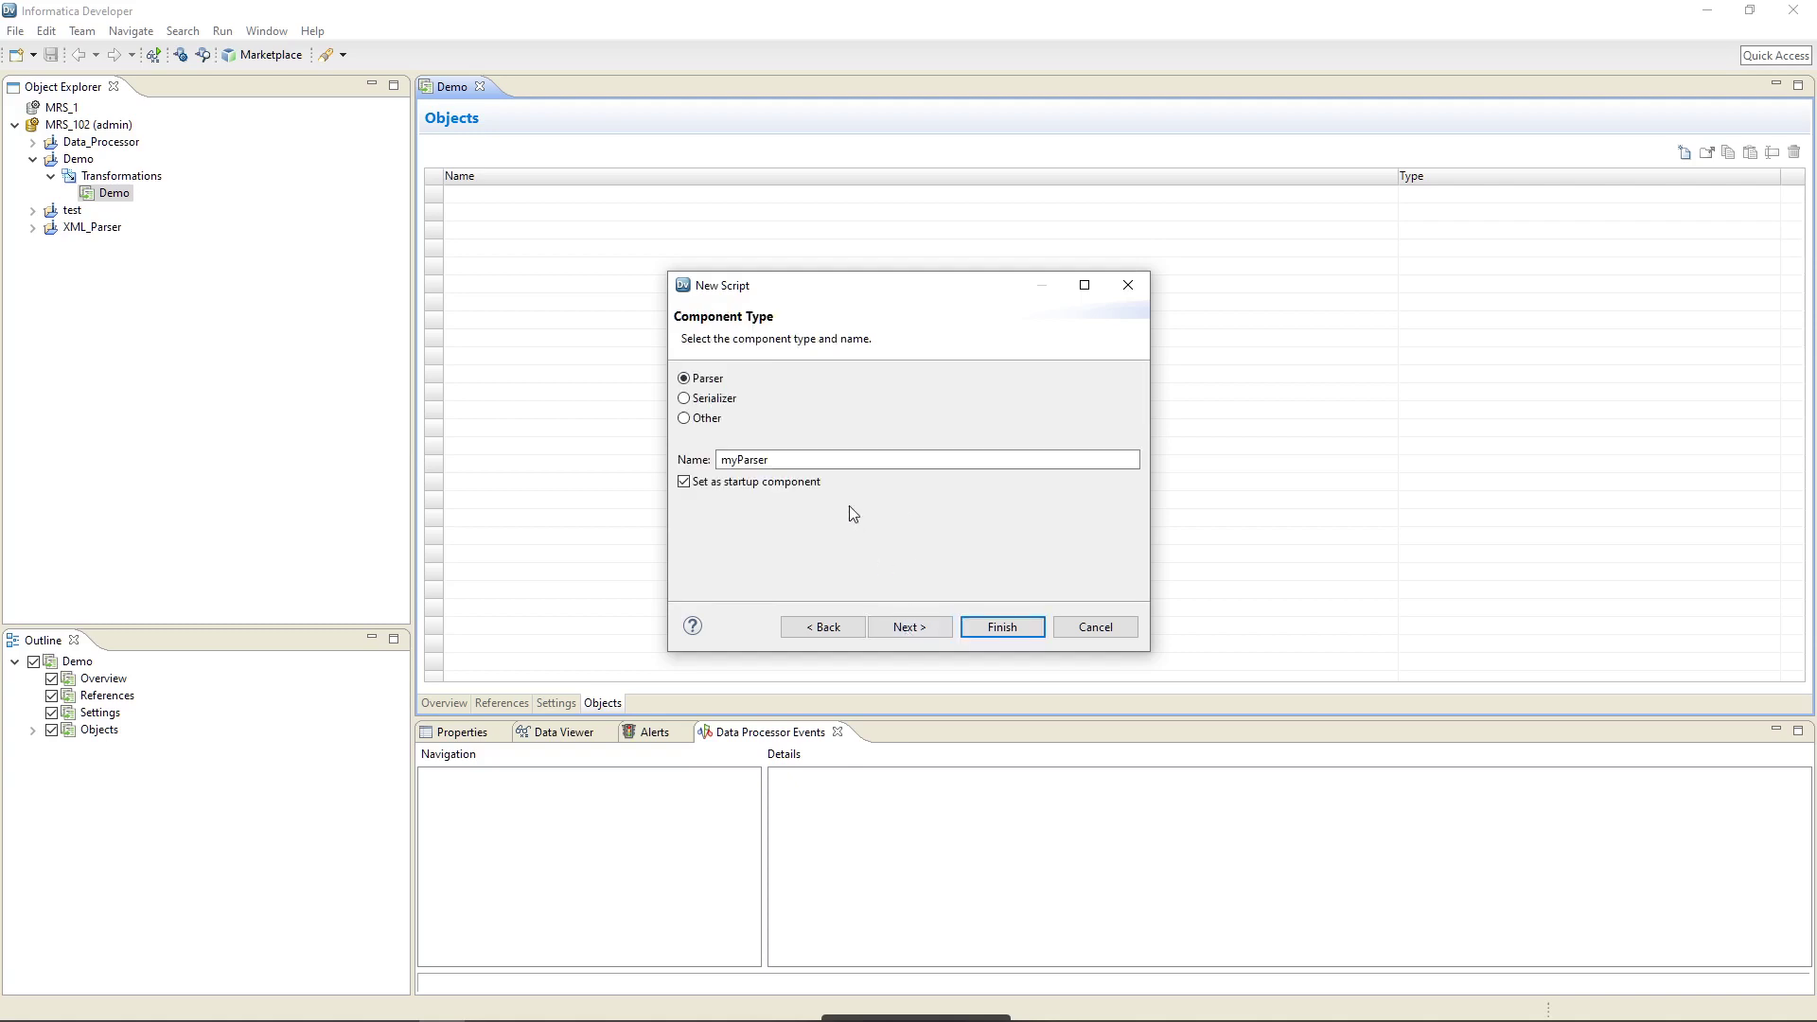
{"action": "key", "text": "Tab"}
{"action": "left_click", "coordinate": [687, 419]}
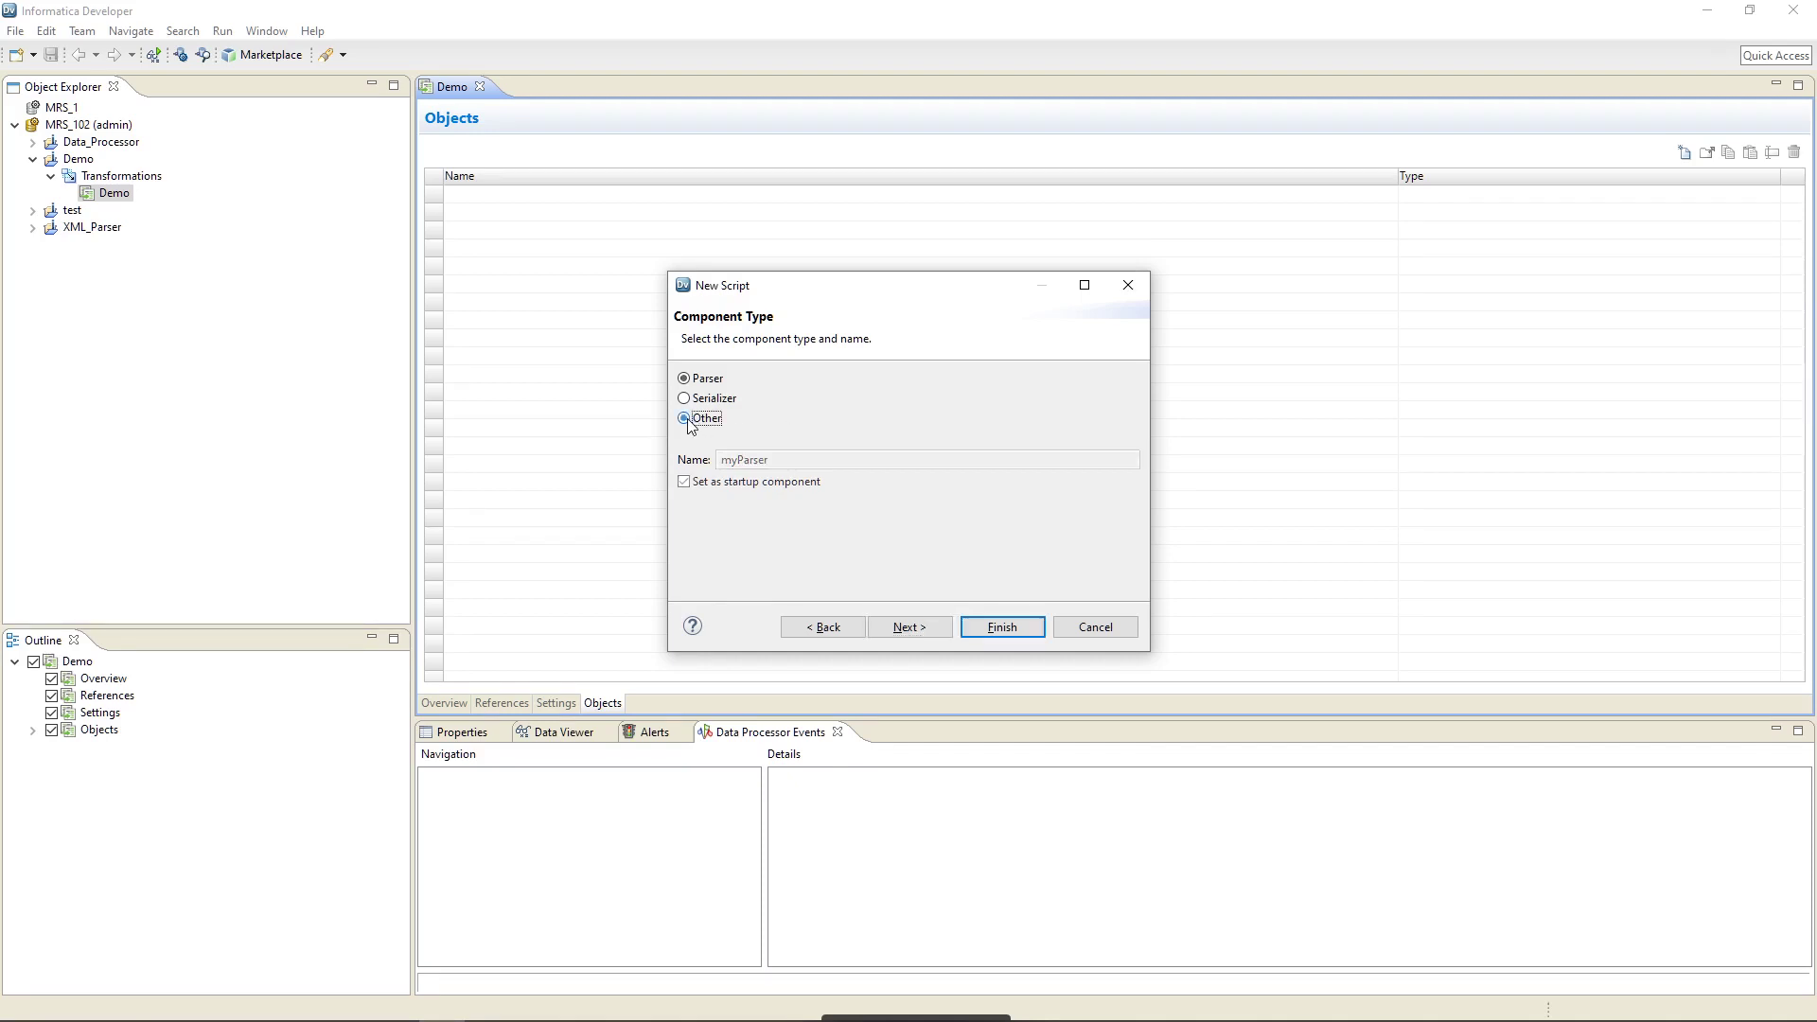
{"action": "left_click", "coordinate": [920, 629]}
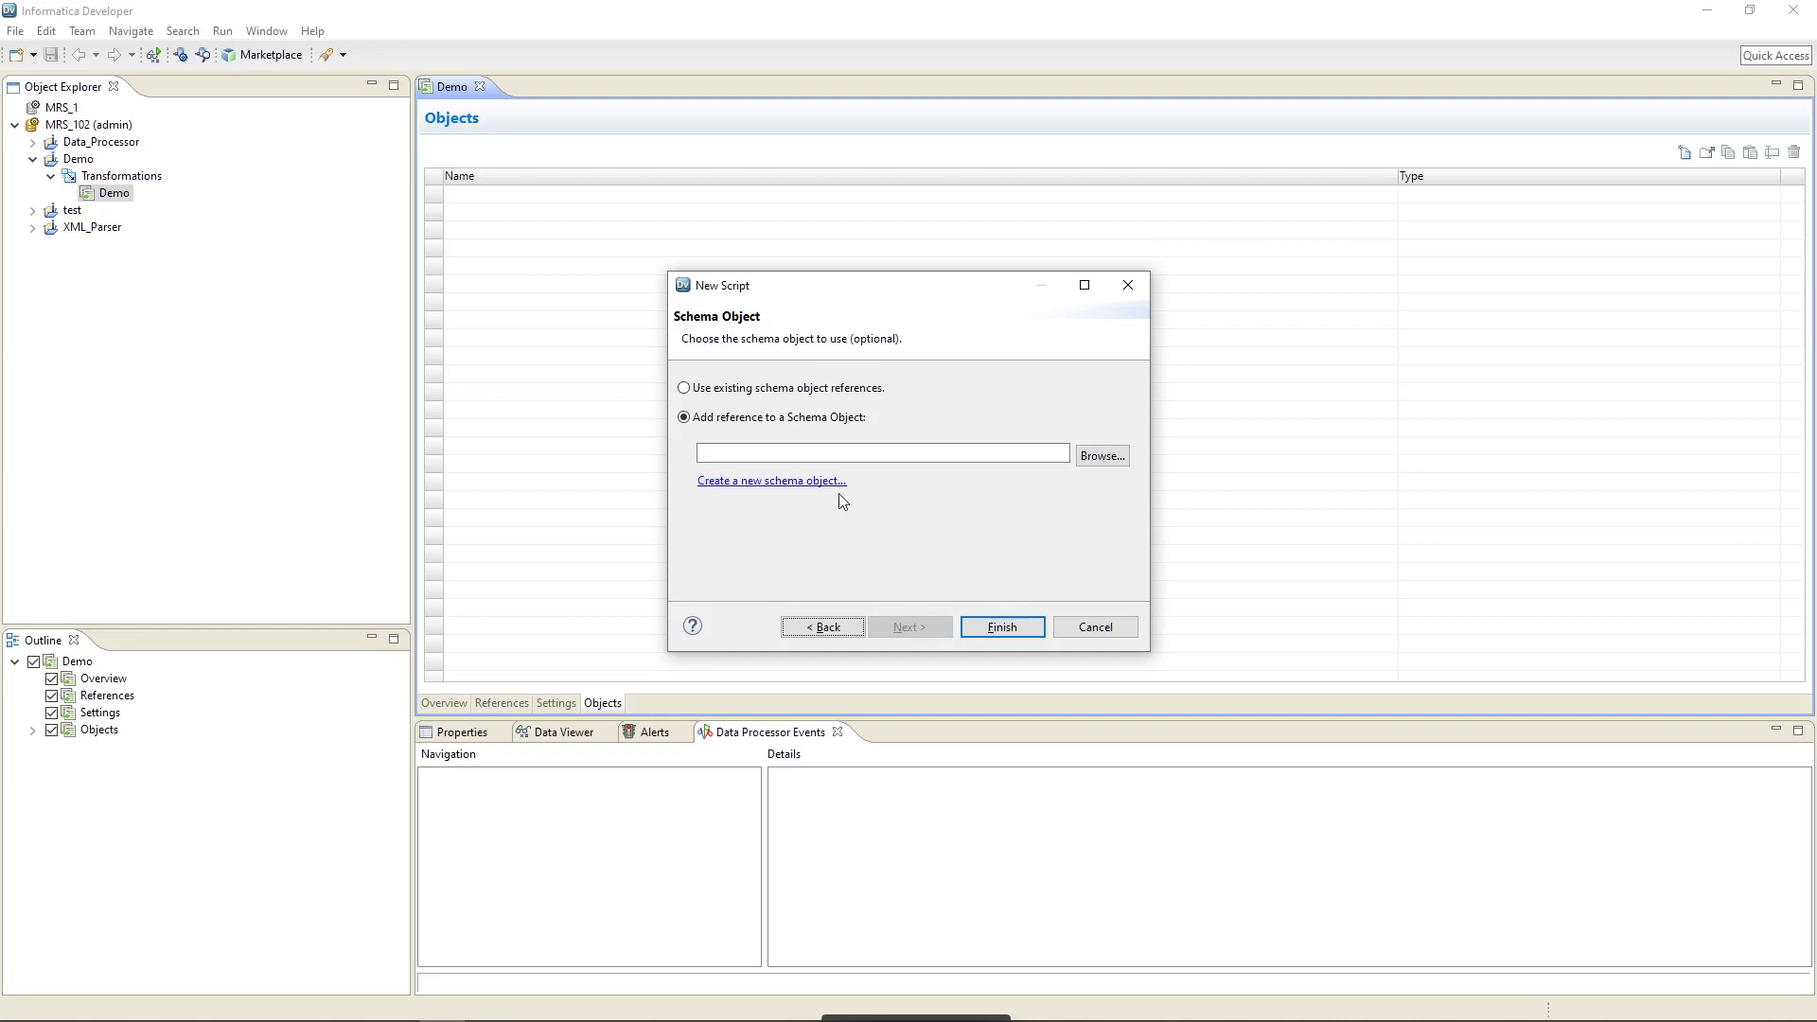
Reference the Provider_Person_updated schema from XML_Parser's Test folder, finish creating the script, and save the transformation
{"action": "left_click", "coordinate": [1118, 458]}
{"action": "scroll", "coordinate": [882, 502], "scroll_direction": "down", "scroll_amount": 10}
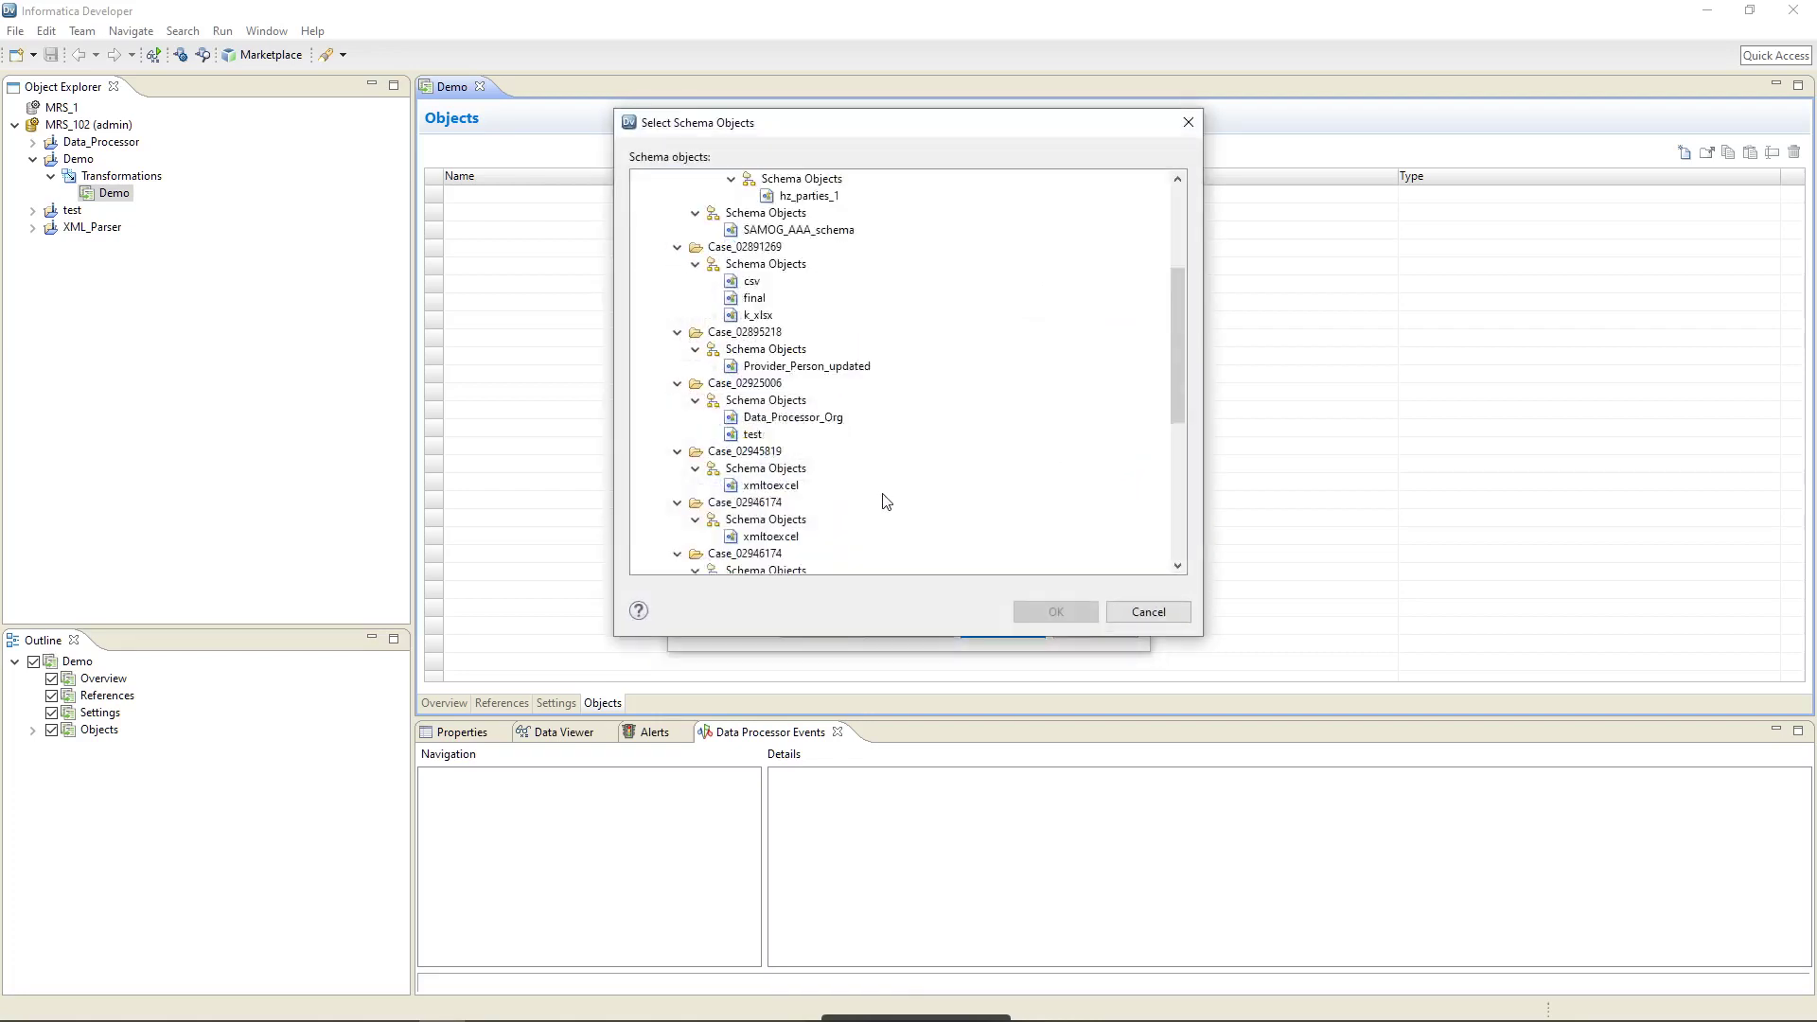
{"action": "left_click", "coordinate": [839, 469]}
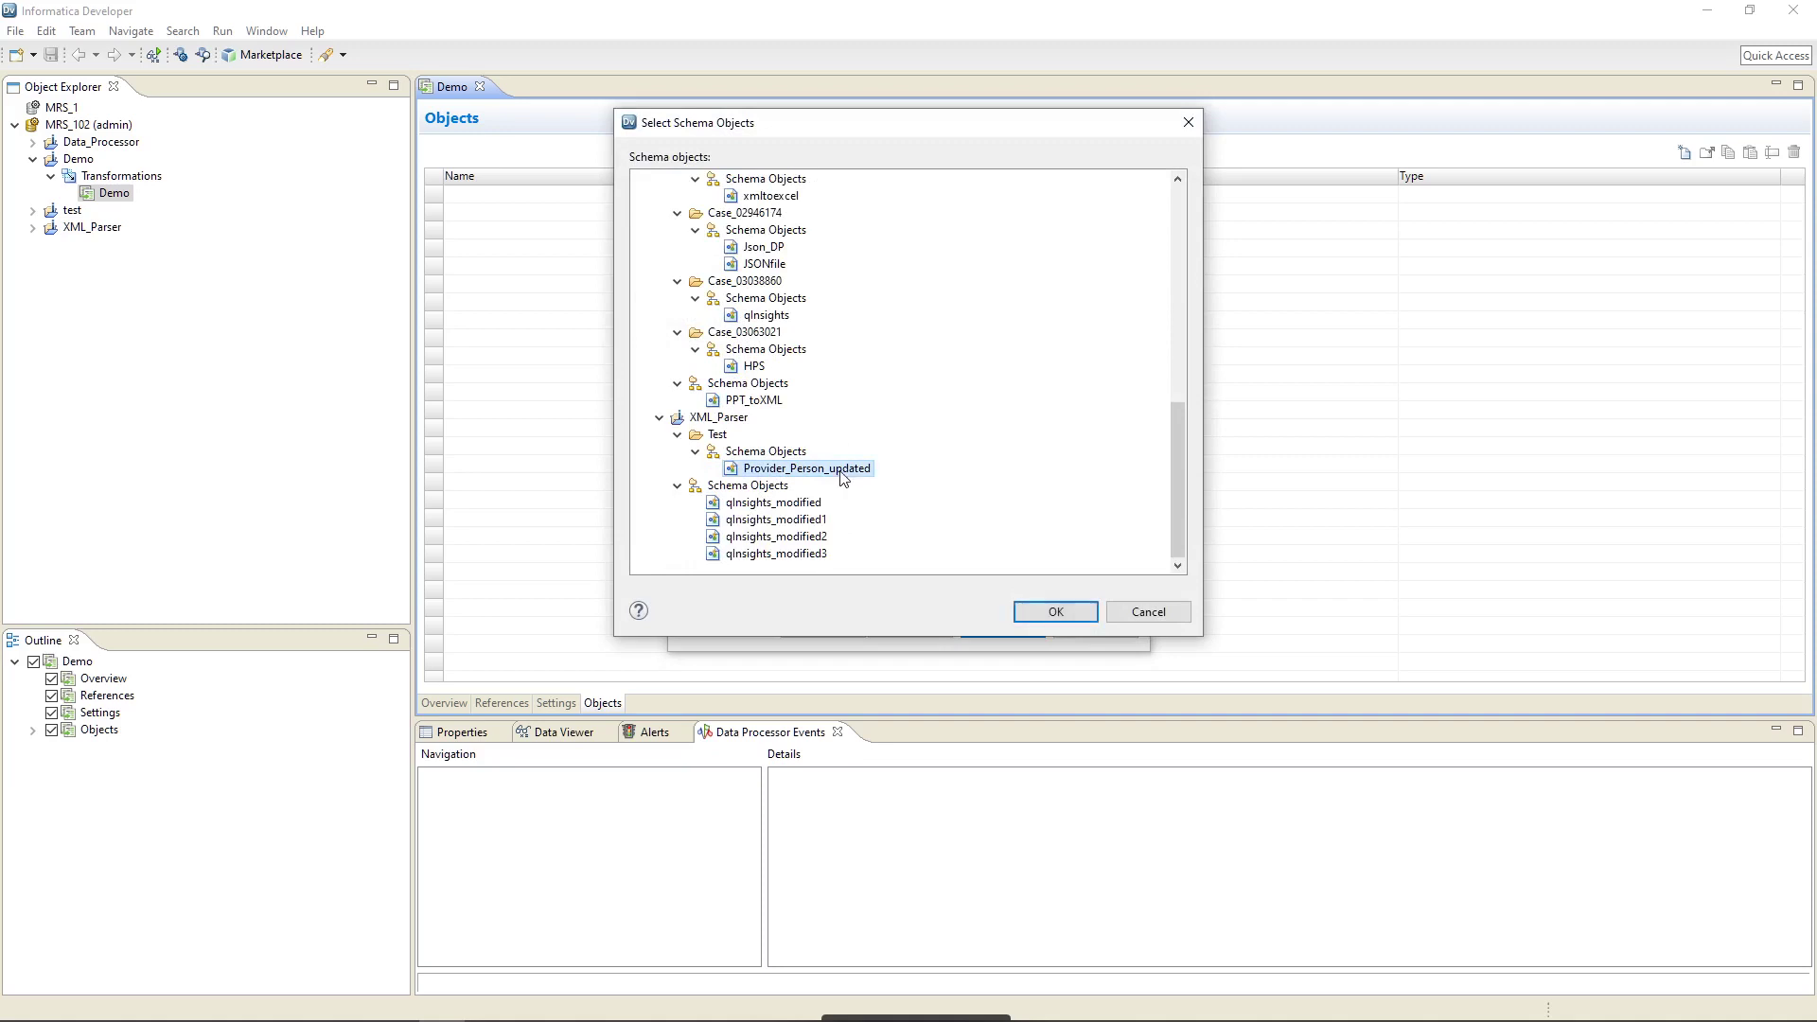
{"action": "left_click", "coordinate": [1033, 607]}
{"action": "left_click", "coordinate": [1007, 636]}
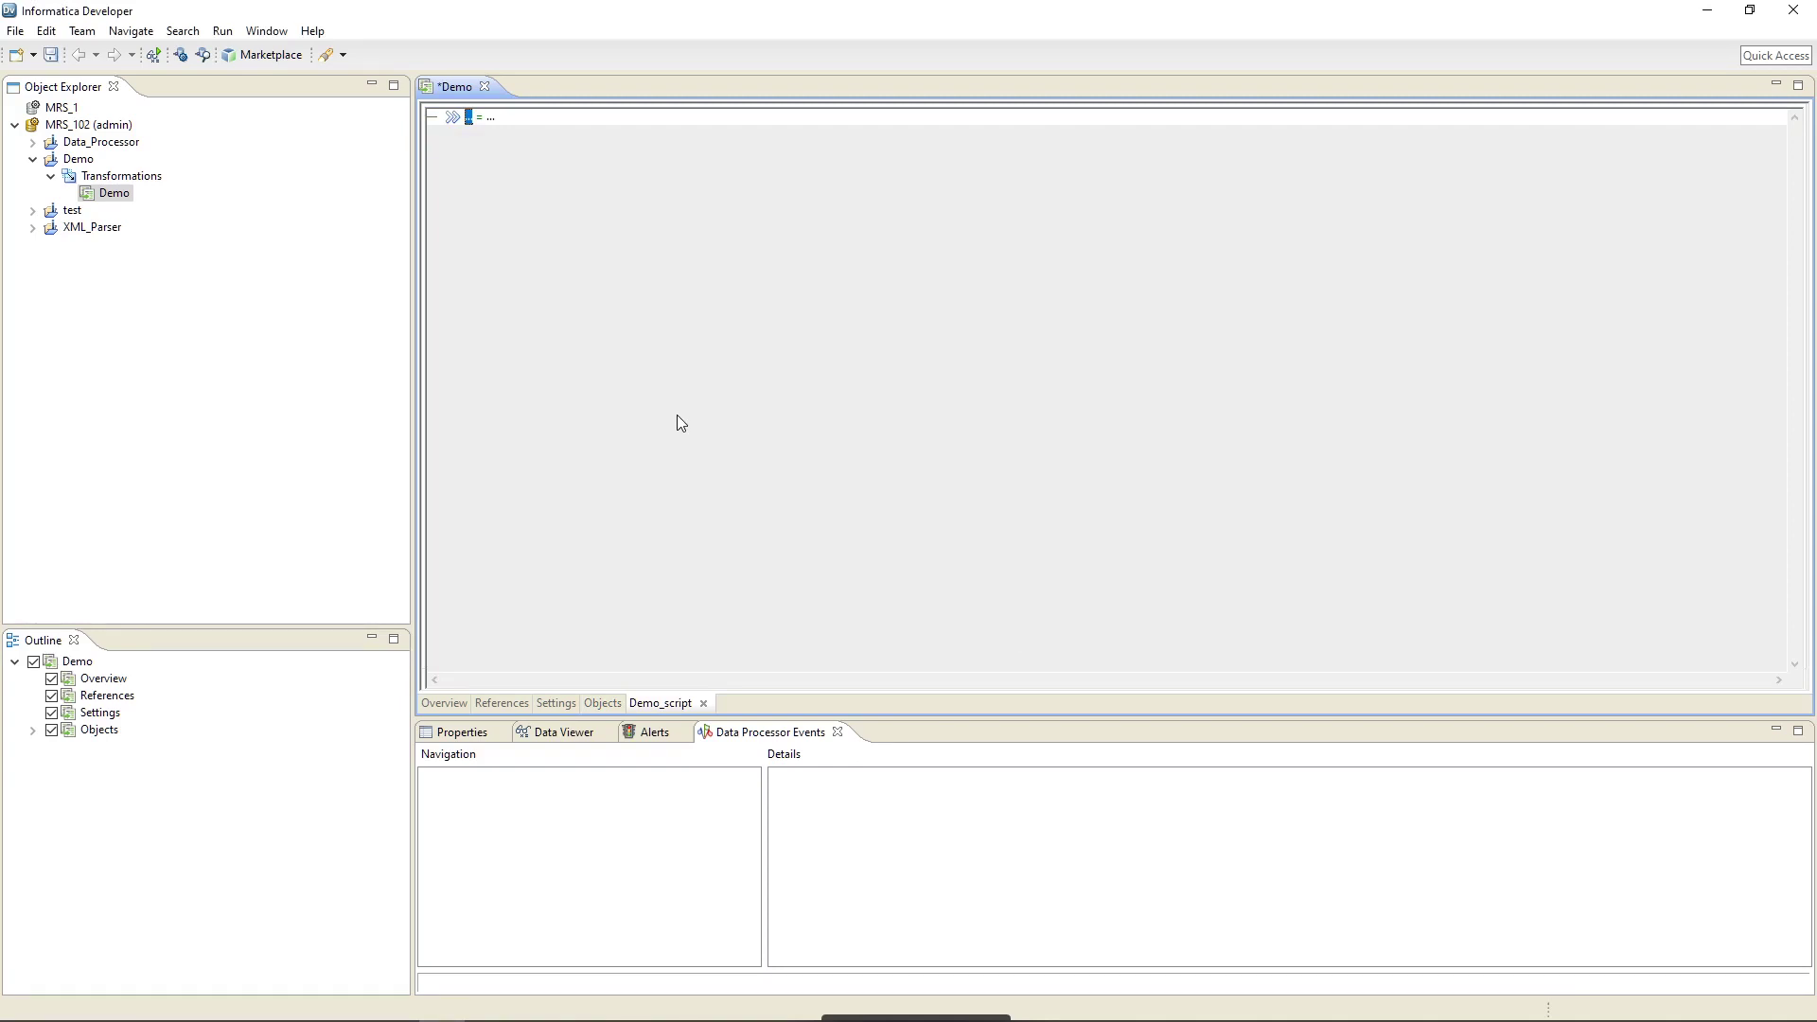
{"action": "key", "text": "ctrl+s"}
Start a second Script object named parser_script, with the Parser component myParser set as the startup component
{"action": "left_click", "coordinate": [603, 703]}
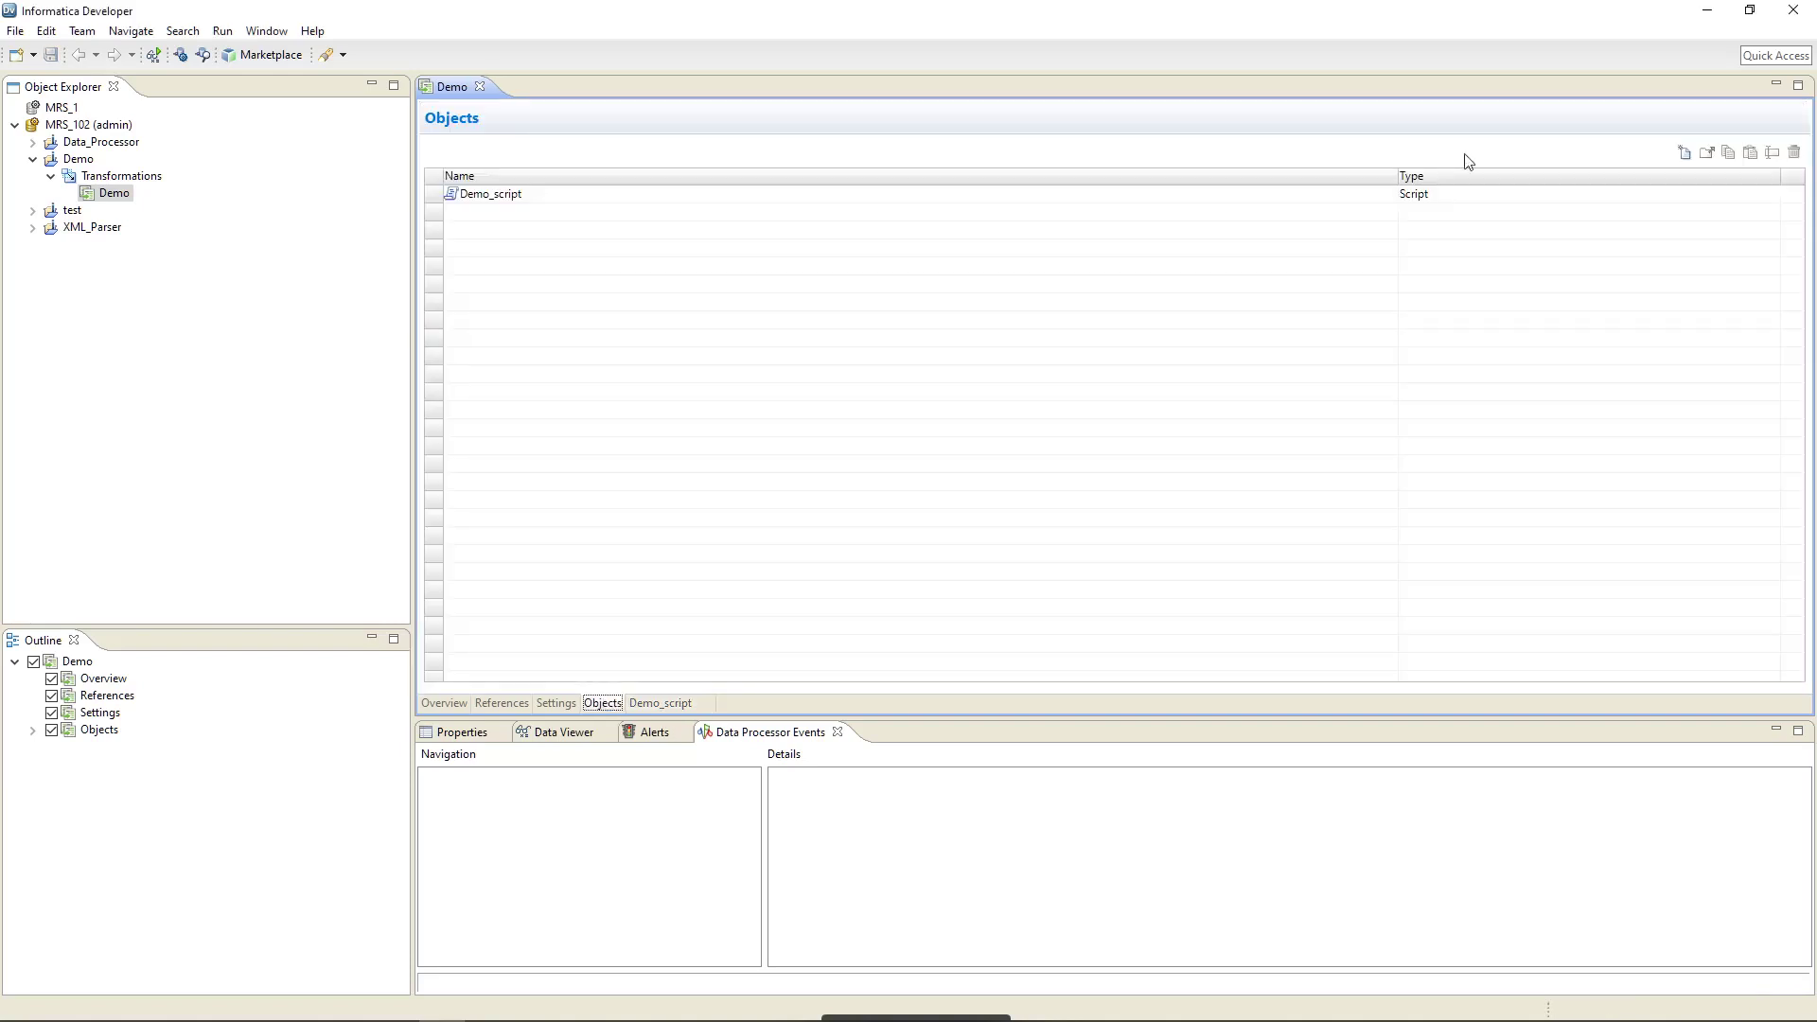
{"action": "left_click", "coordinate": [1685, 152]}
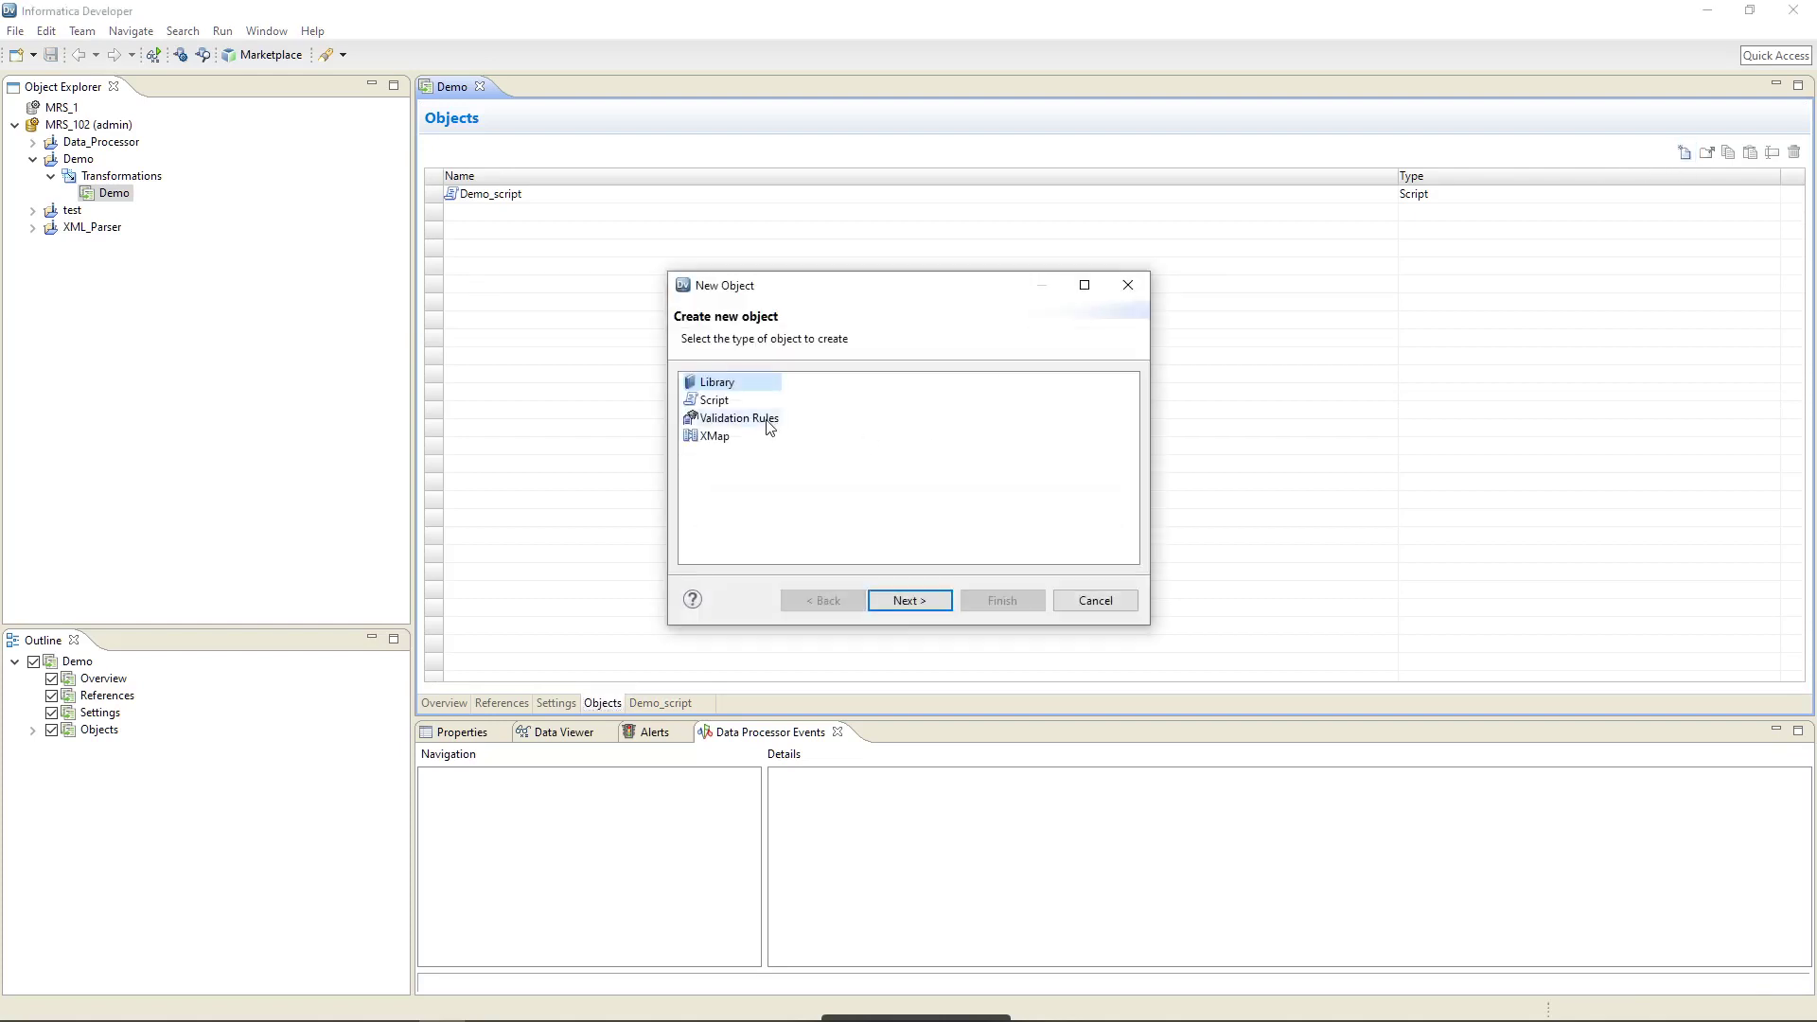
{"action": "left_click", "coordinate": [714, 400]}
{"action": "left_click", "coordinate": [897, 598]}
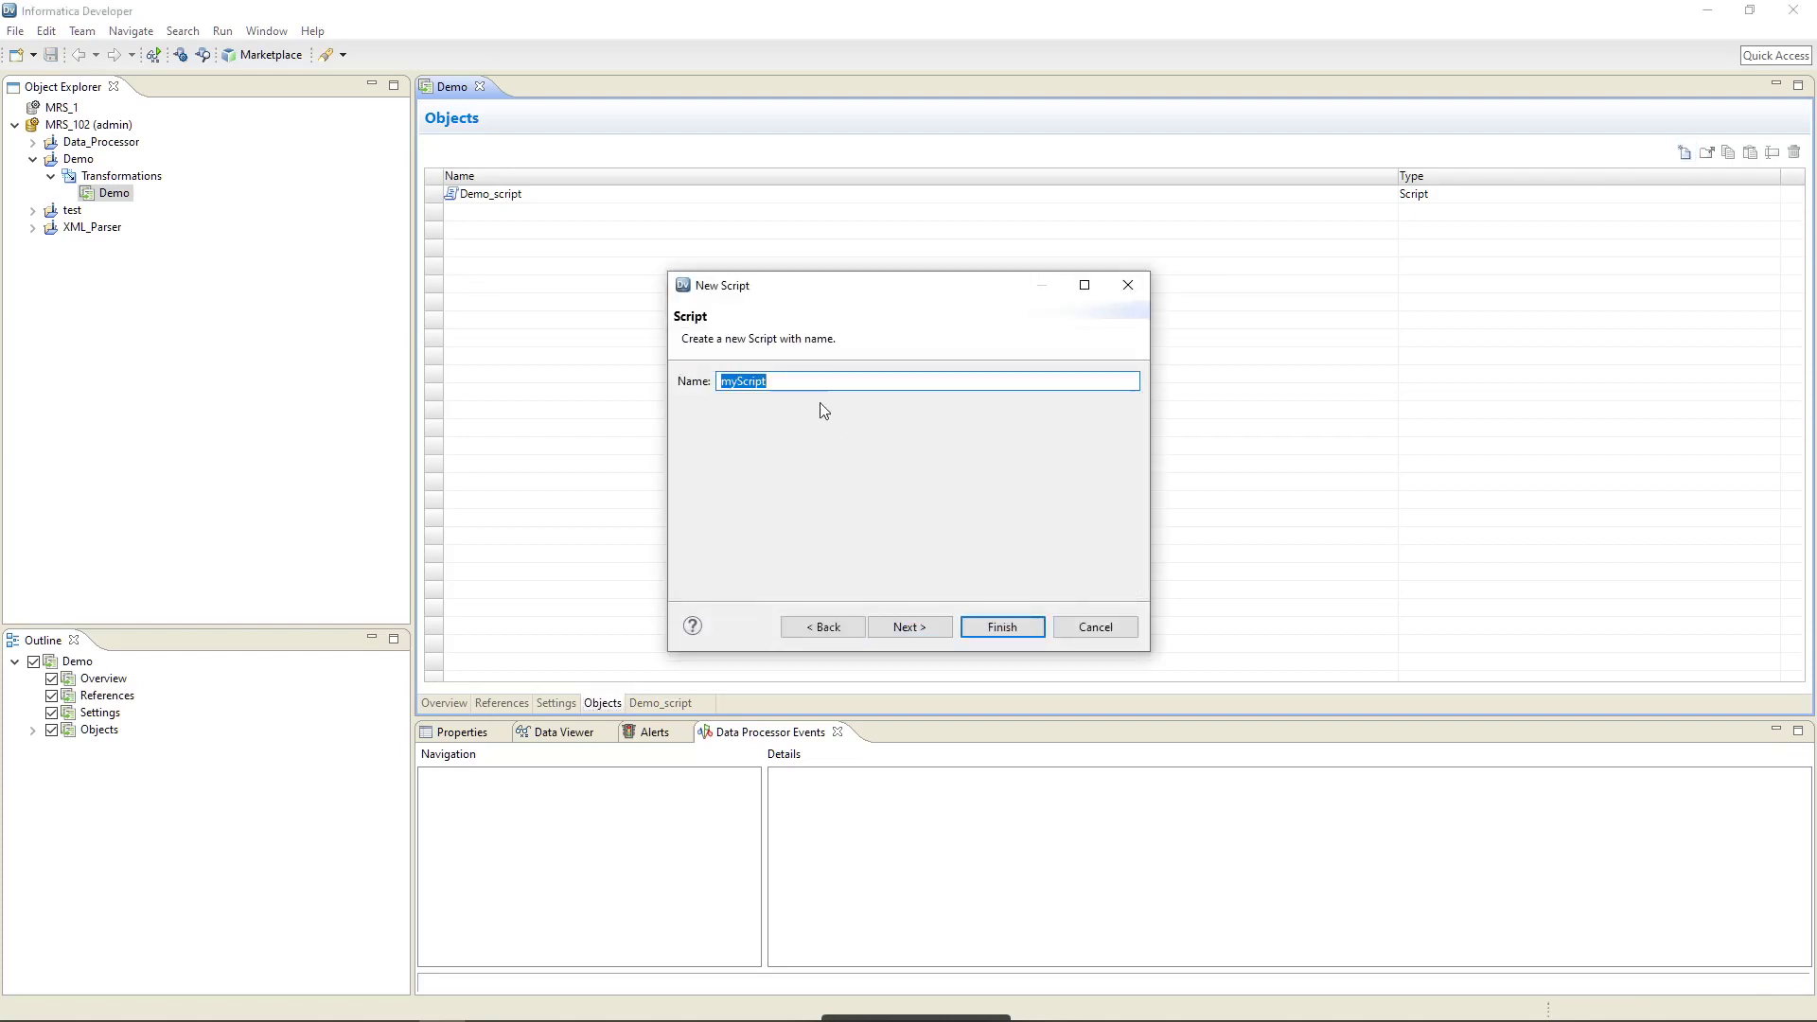
{"action": "type", "text": "sarser_sc"}
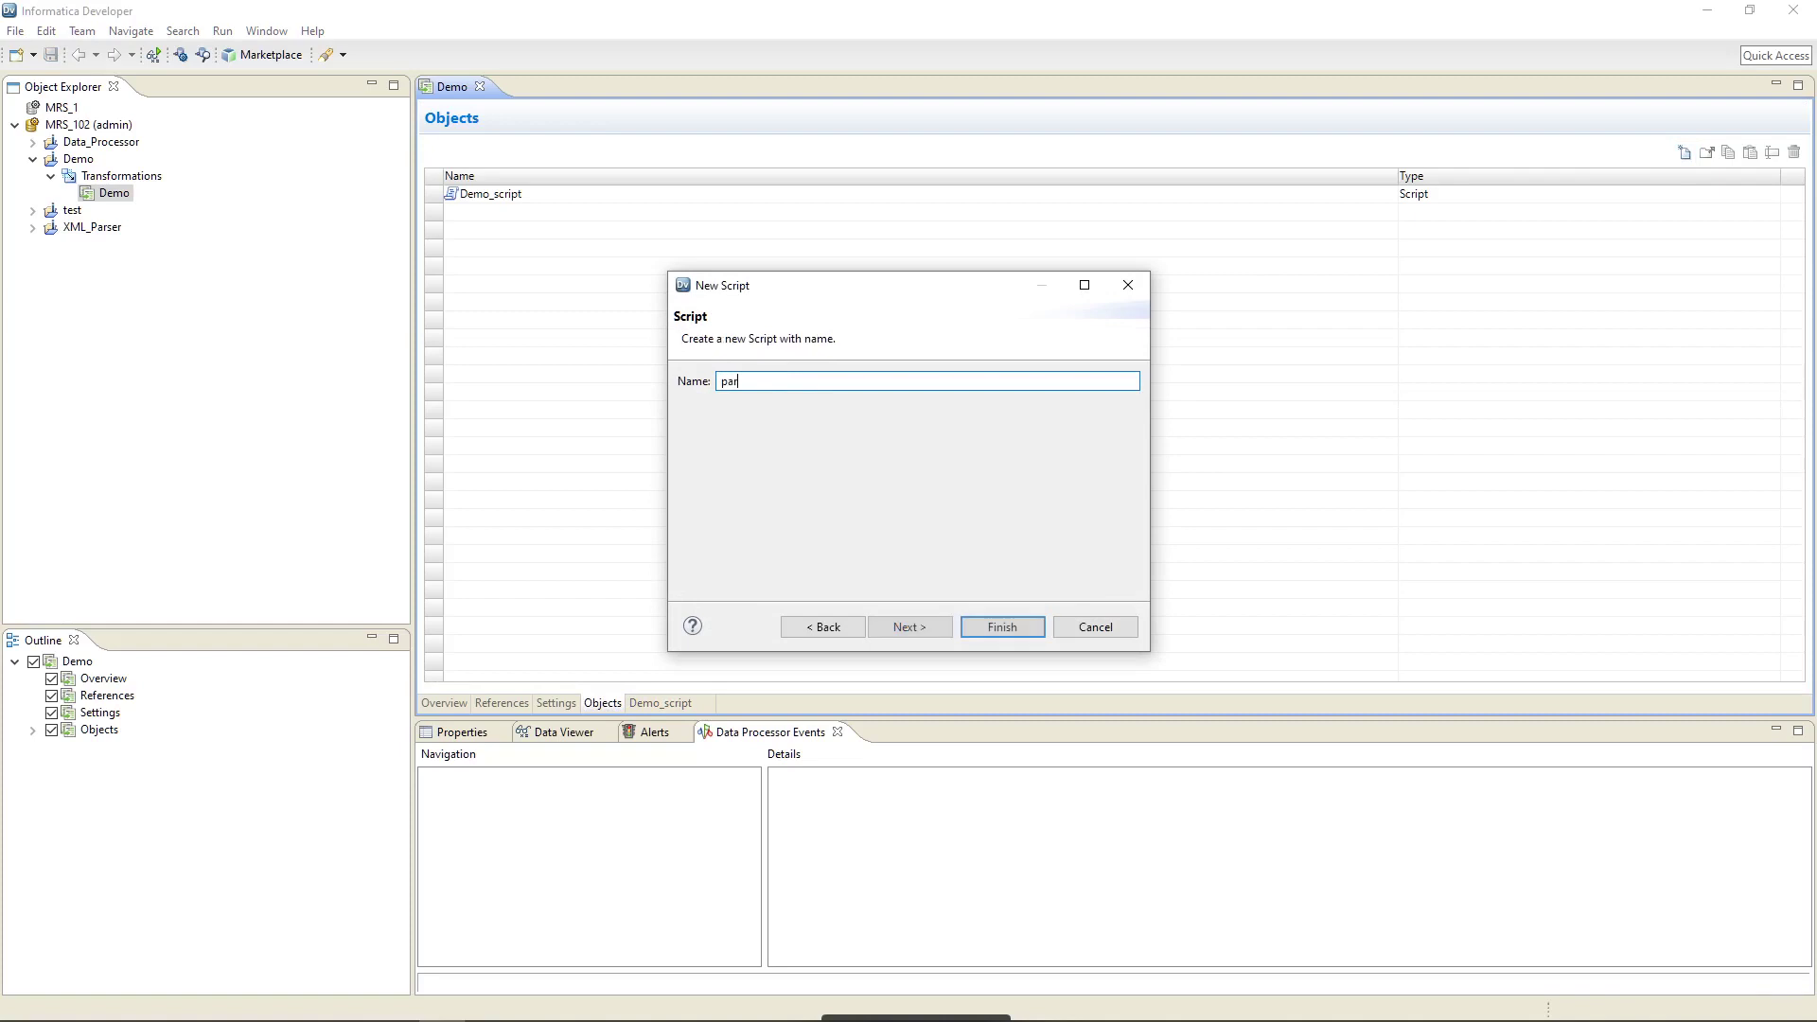
{"action": "type", "text": "ript"}
{"action": "left_click", "coordinate": [915, 629]}
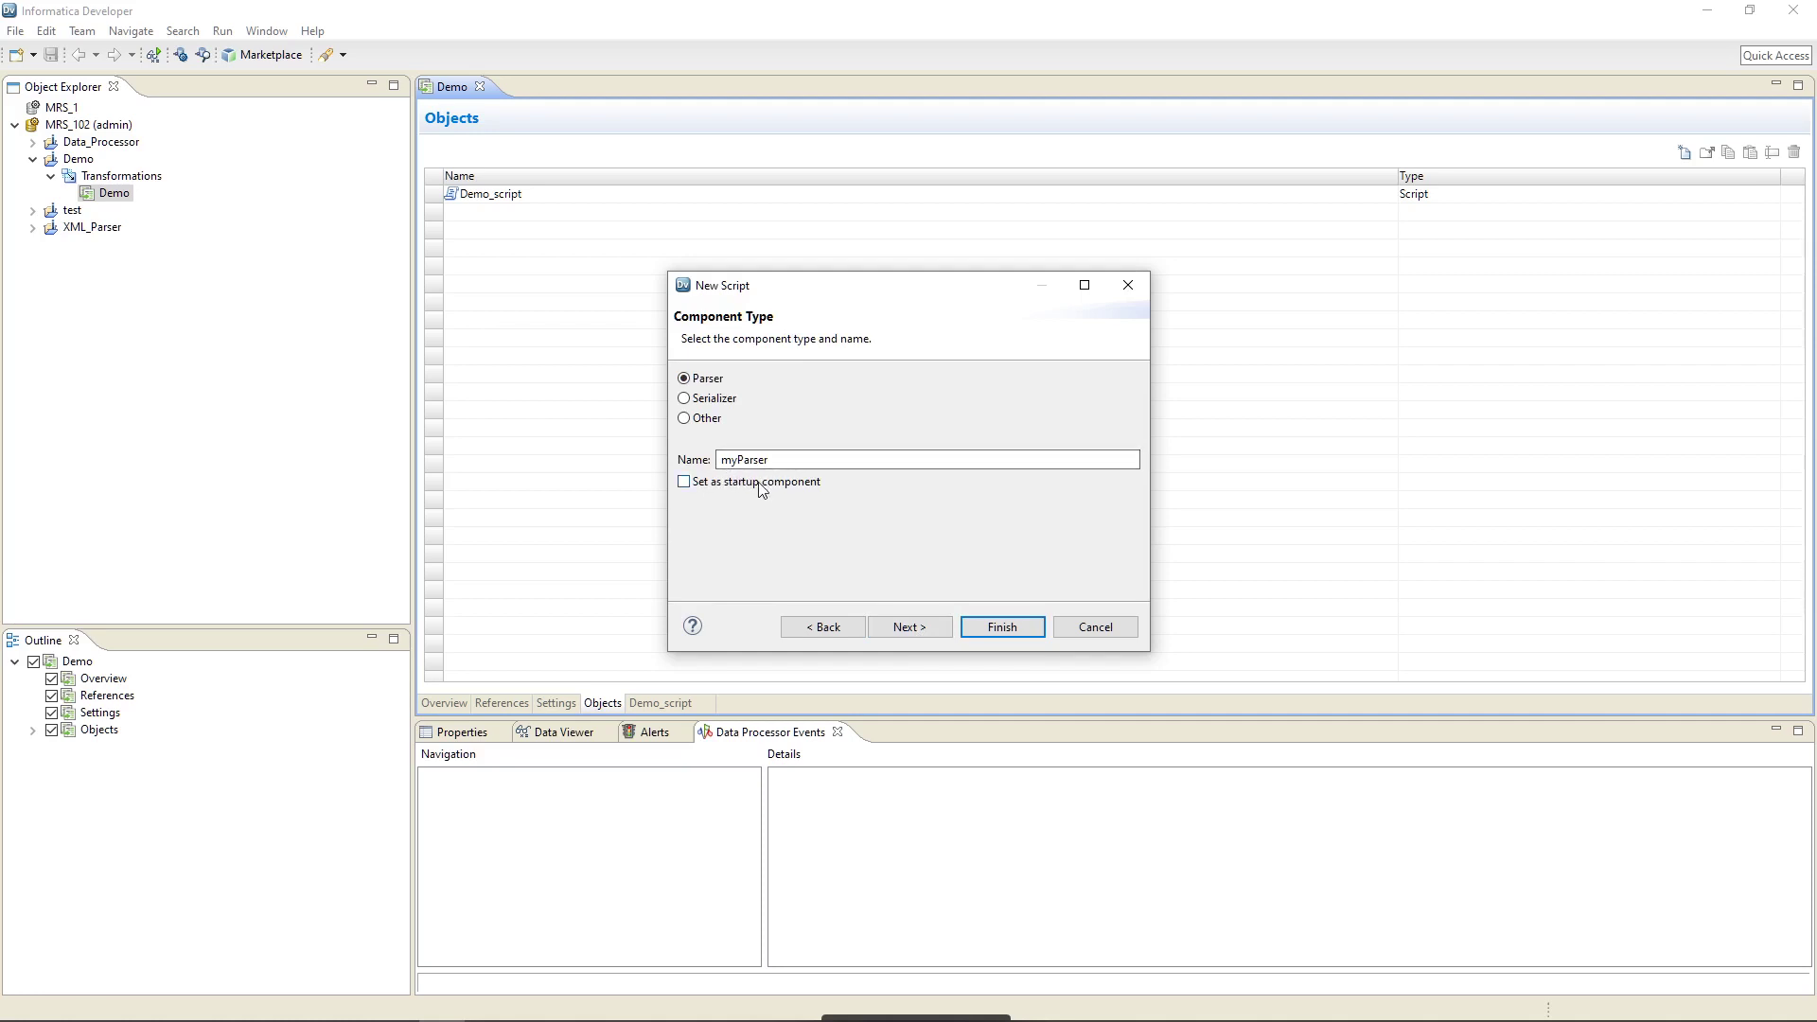
{"action": "left_click", "coordinate": [684, 481]}
{"action": "left_click", "coordinate": [909, 624]}
Add a reference to the PPT_toXML schema object, choose None as the example source, and finish creating the script
{"action": "left_click", "coordinate": [687, 419]}
{"action": "left_click", "coordinate": [1102, 457]}
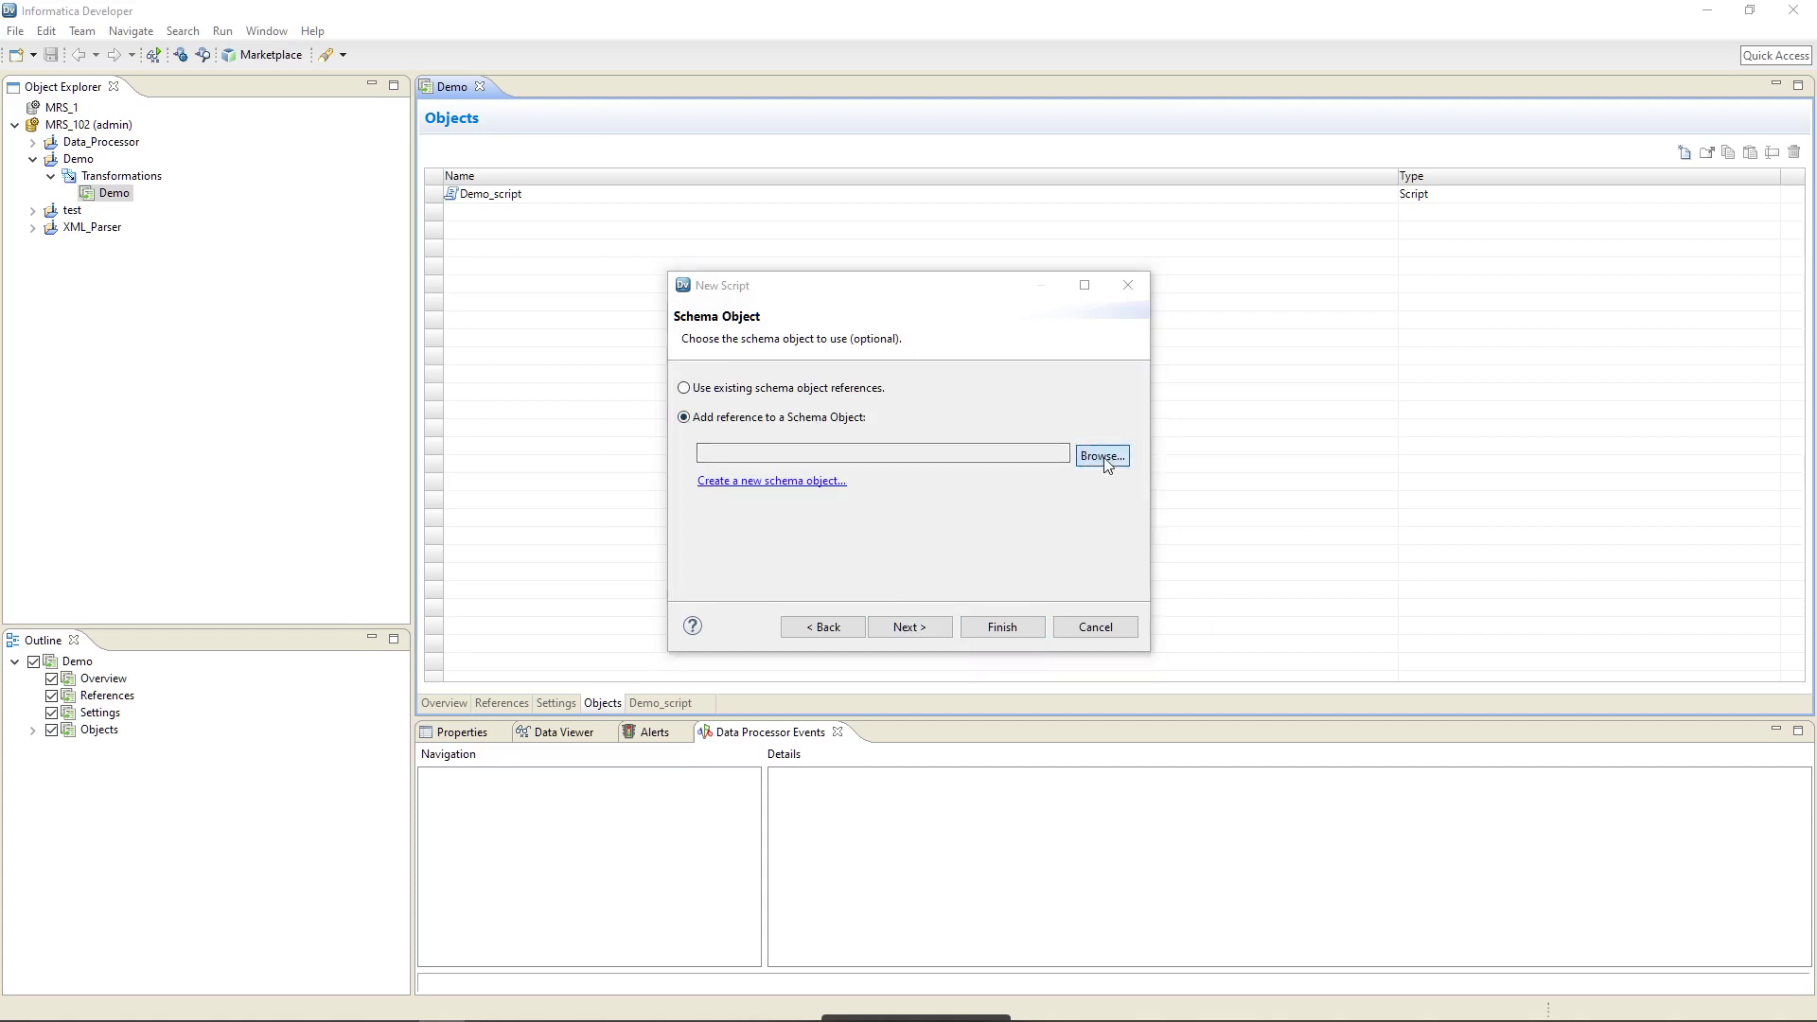
{"action": "scroll", "coordinate": [861, 487], "scroll_direction": "down", "scroll_amount": 10}
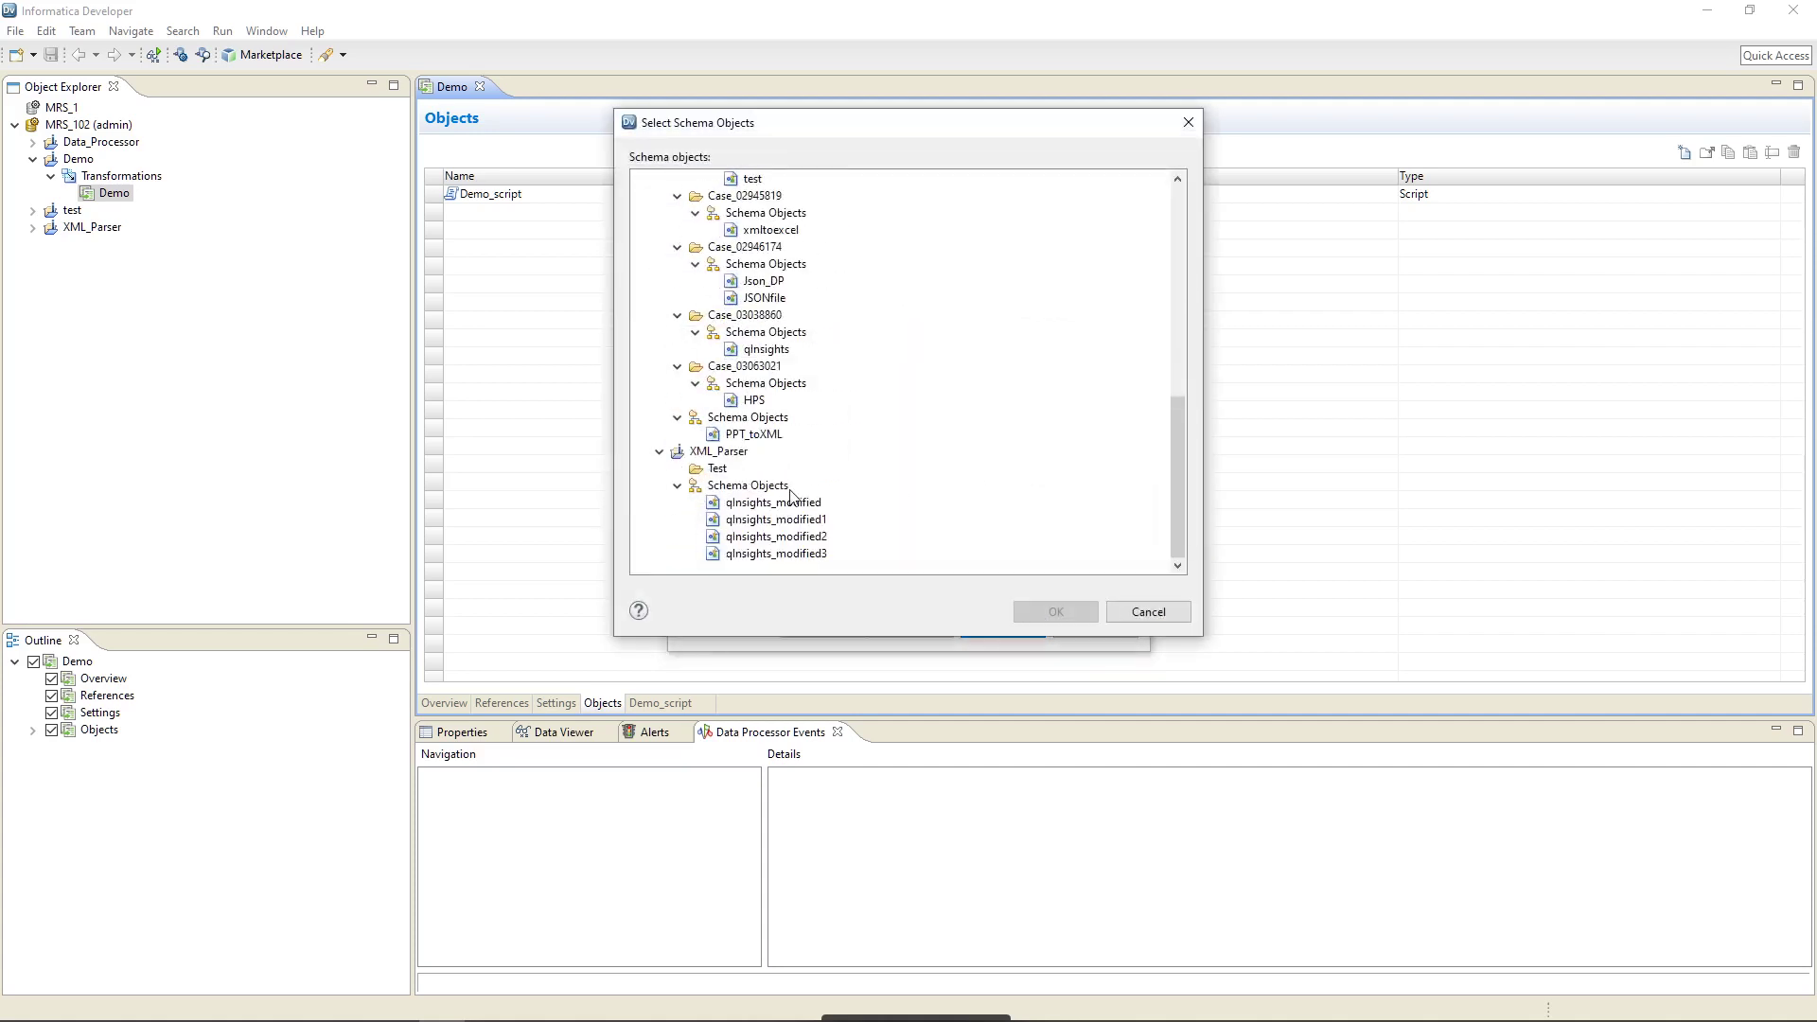
{"action": "double_click", "coordinate": [763, 436]}
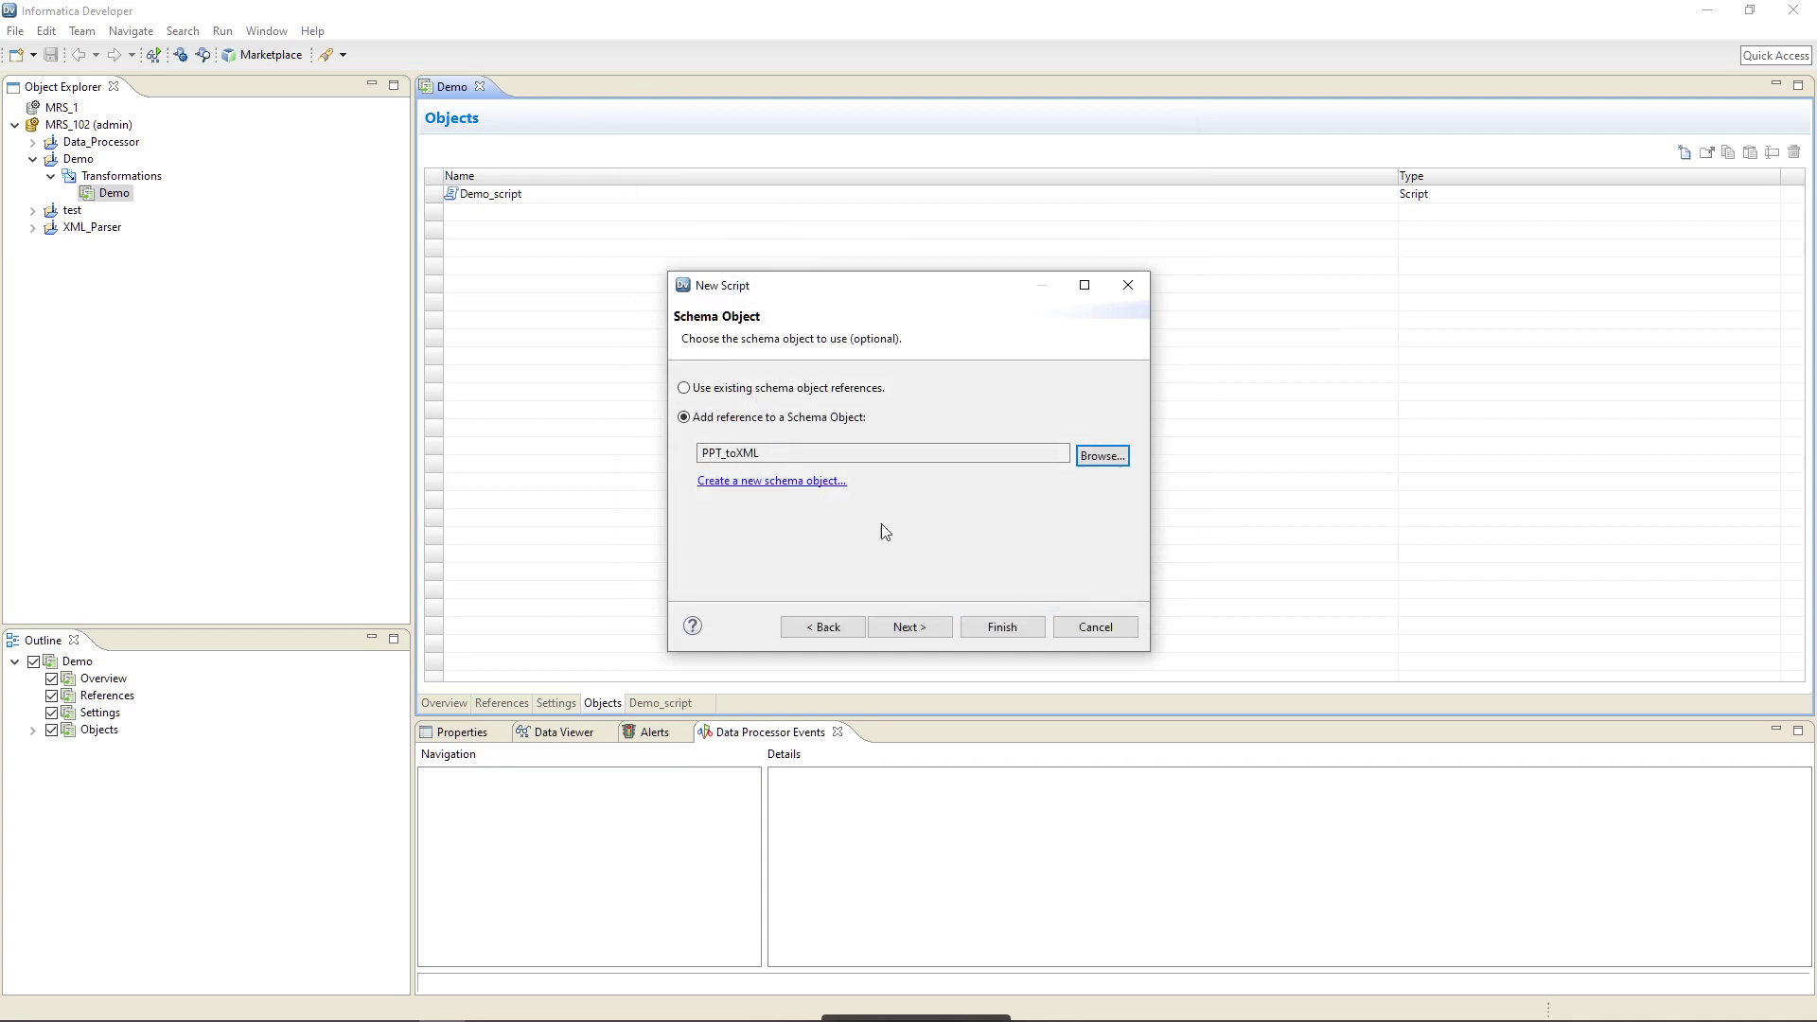
{"action": "left_click", "coordinate": [912, 625]}
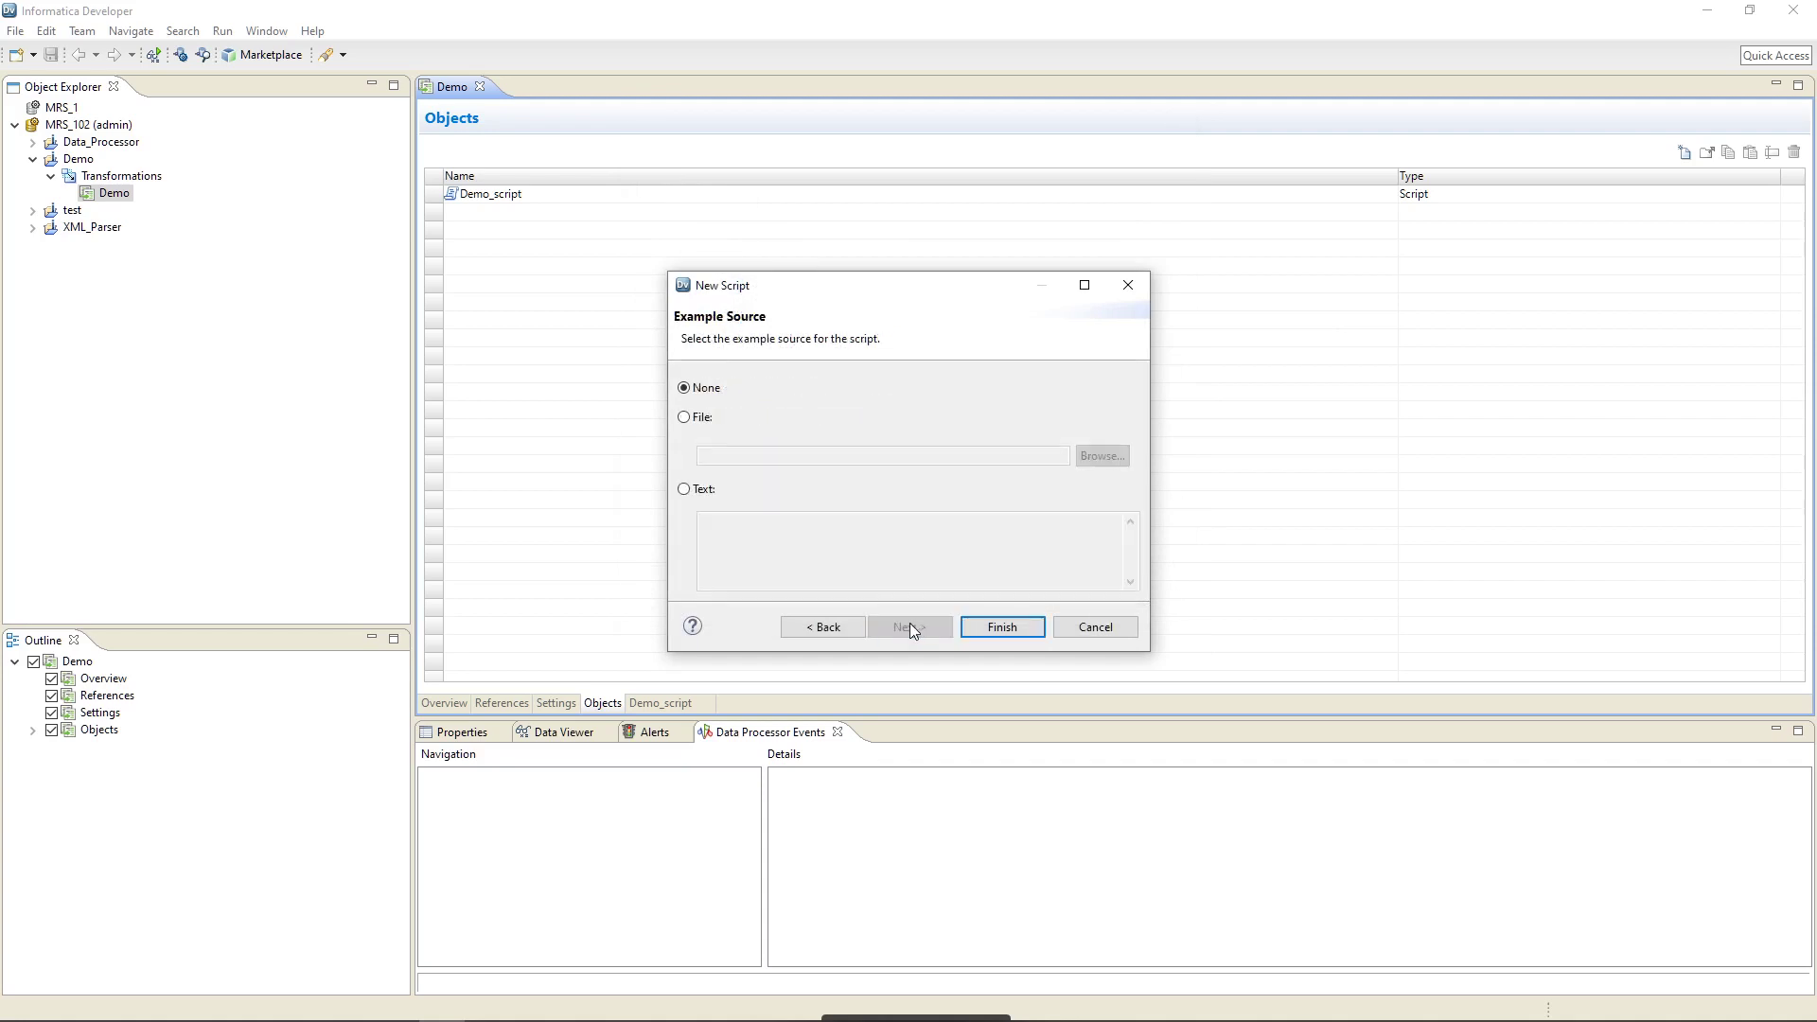
{"action": "key", "text": "Tab"}
{"action": "left_click", "coordinate": [705, 396]}
{"action": "left_click", "coordinate": [989, 629]}
{"action": "left_click", "coordinate": [1052, 593]}
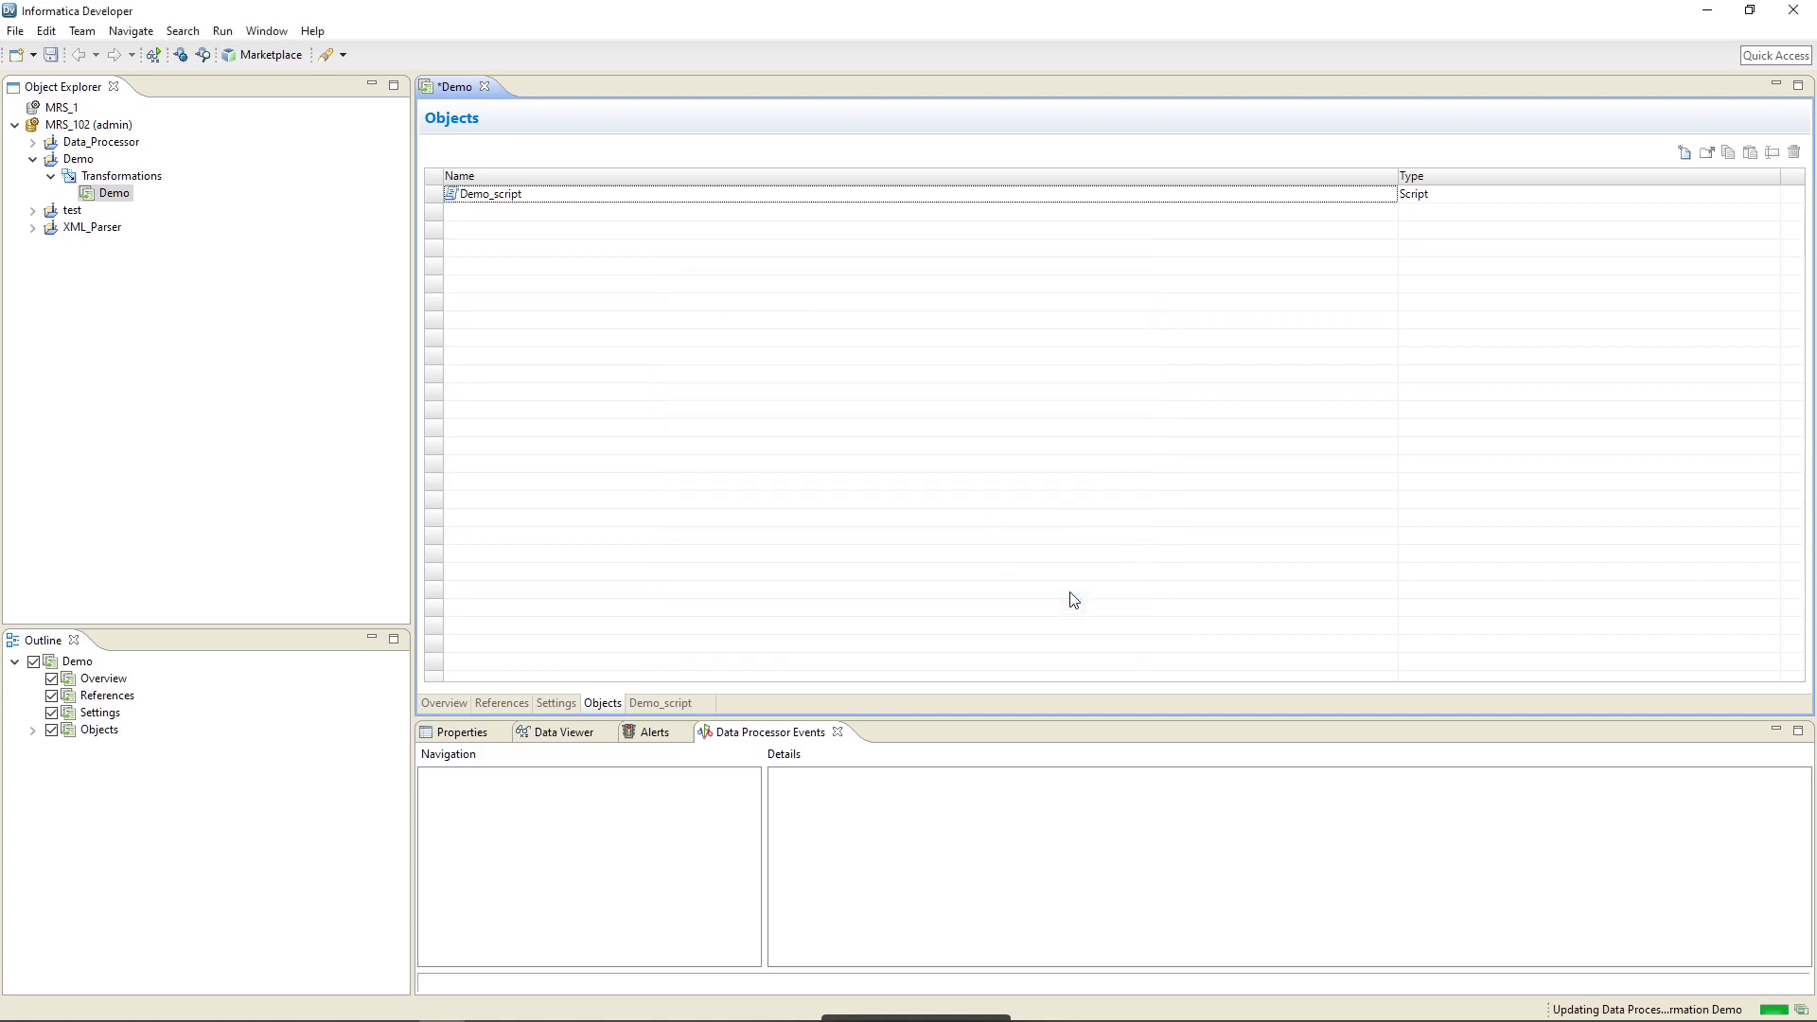